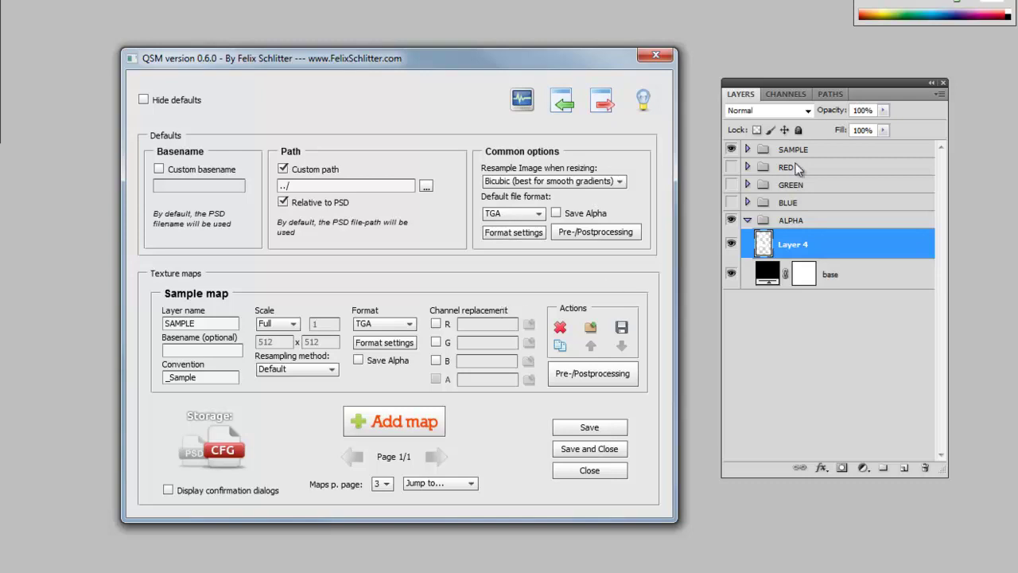
Tick R, G and B channel replacement and enter RED, GREEN and BLUE as sources.
{"action": "left_click", "coordinate": [437, 324]}
{"action": "left_click", "coordinate": [482, 326]}
{"action": "type", "text": "RED"}
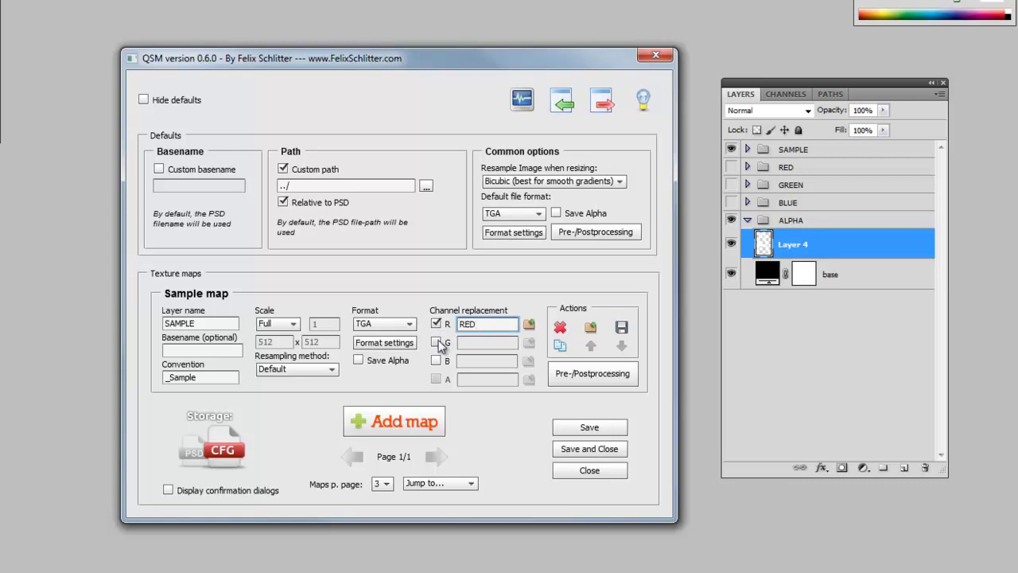
{"action": "left_click", "coordinate": [436, 342]}
{"action": "left_click", "coordinate": [489, 344]}
{"action": "type", "text": "GR"}
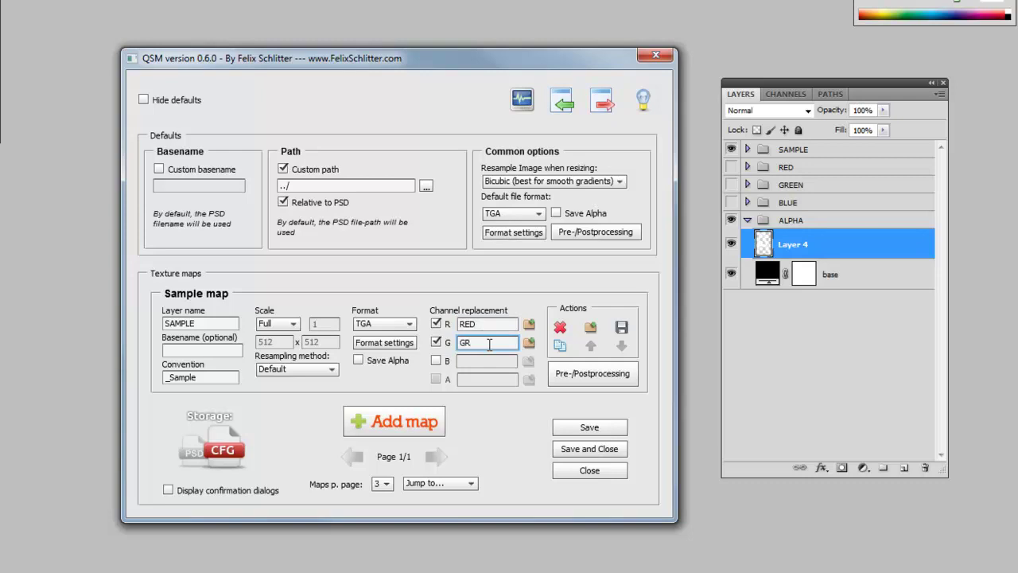
{"action": "type", "text": "EEN"}
{"action": "left_click", "coordinate": [436, 361]}
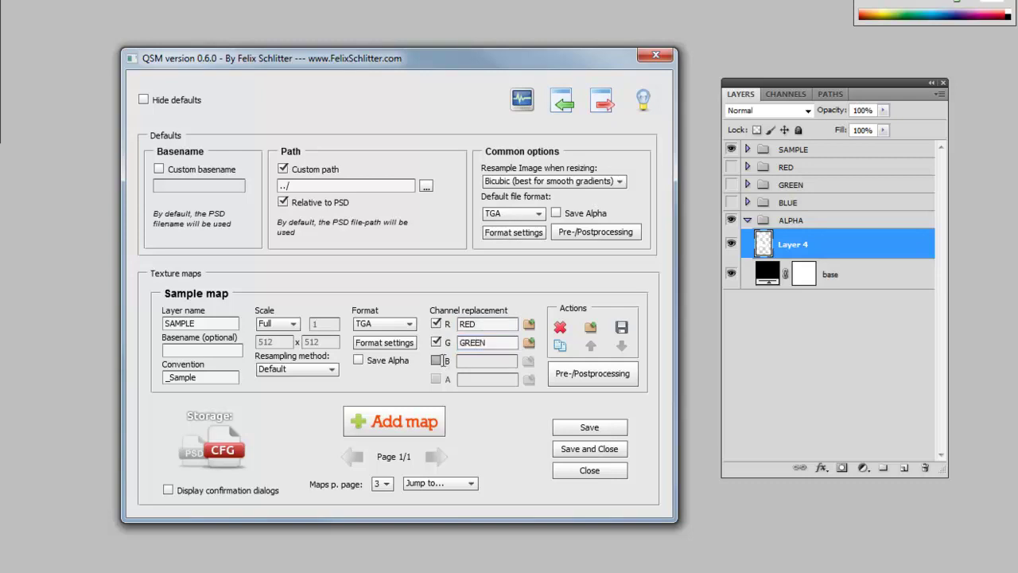
{"action": "left_click", "coordinate": [479, 362]}
{"action": "type", "text": "BLU"}
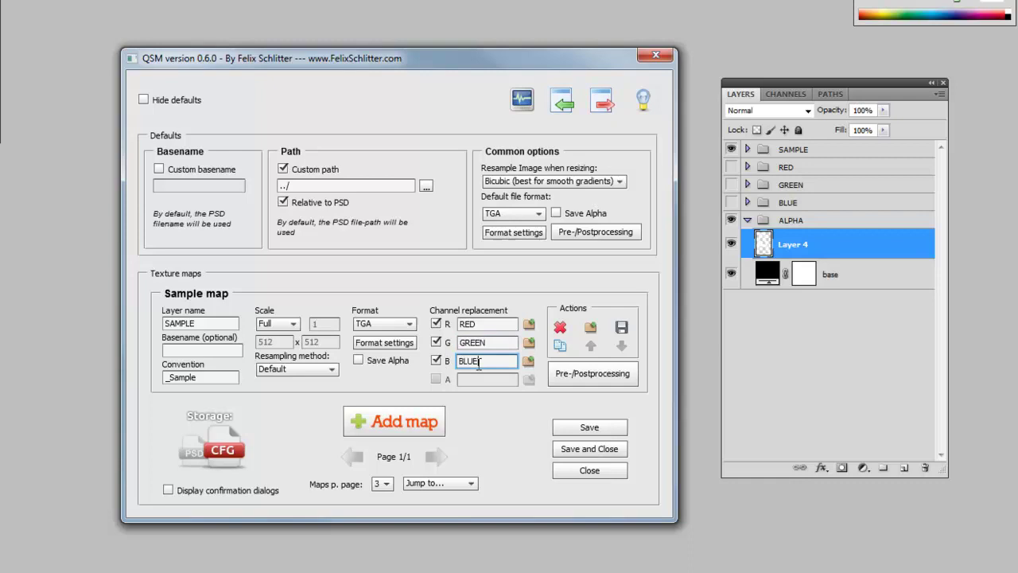
{"action": "type", "text": "E"}
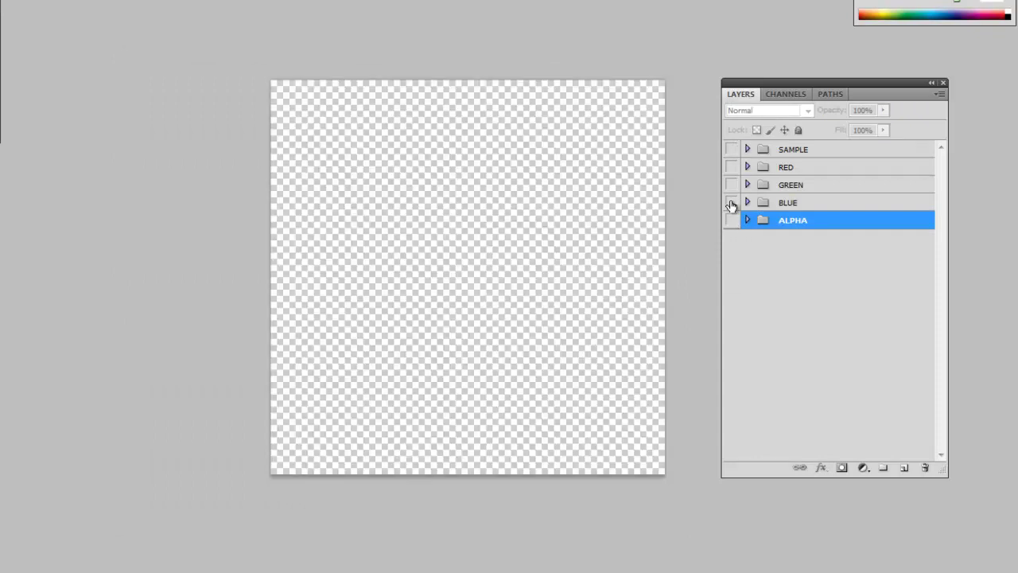
Preview the BLUE, GREEN and RED groups, select BLUE, and quick-save to Sample_FullCompound_Sample.tga.
{"action": "left_click", "coordinate": [730, 203]}
{"action": "left_click", "coordinate": [730, 203]}
{"action": "left_click", "coordinate": [730, 184]}
{"action": "left_click", "coordinate": [731, 167]}
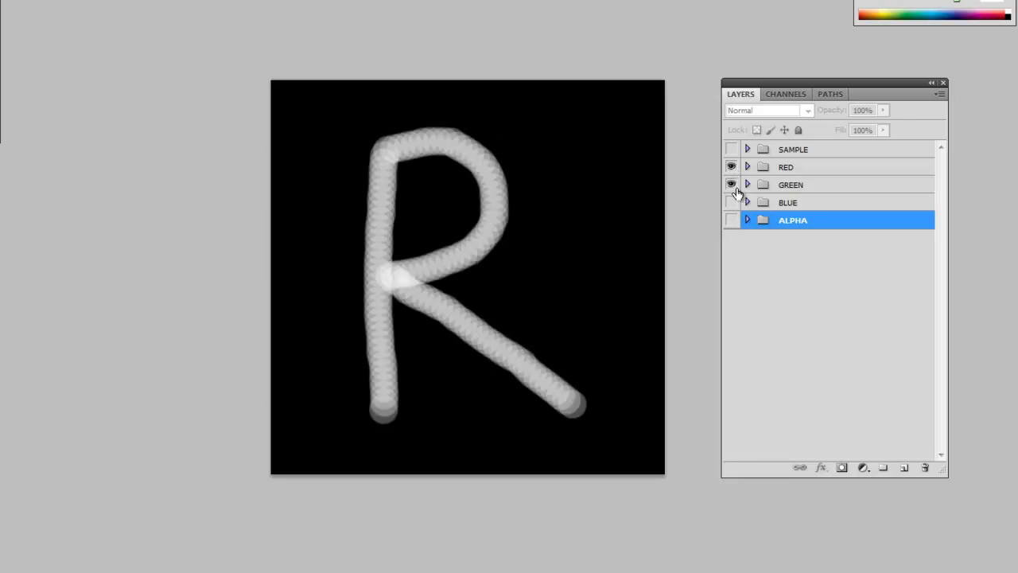
{"action": "left_click", "coordinate": [731, 185]}
{"action": "left_click", "coordinate": [731, 167]}
{"action": "left_click", "coordinate": [784, 202]}
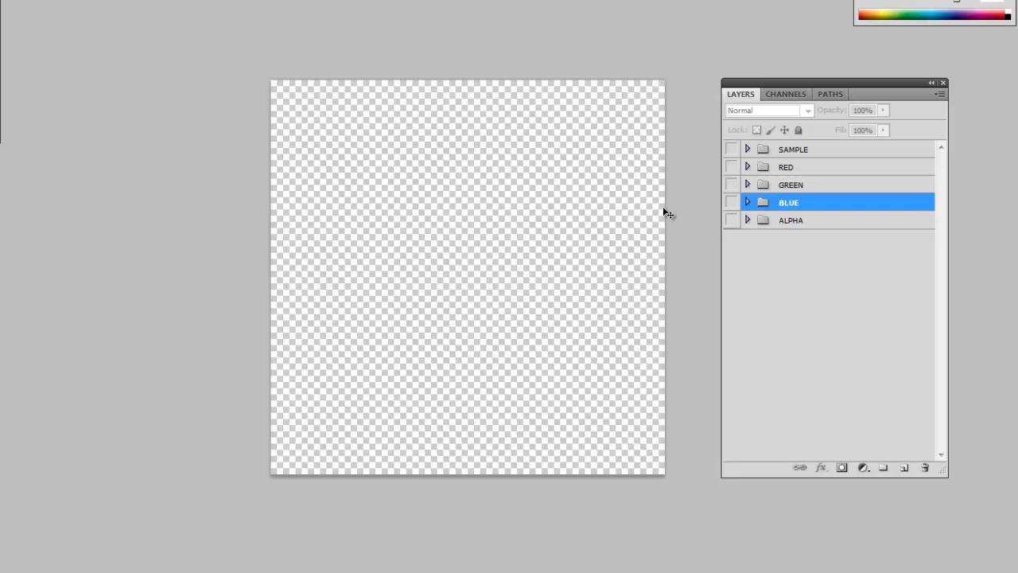
{"action": "key", "text": "ctrl+s"}
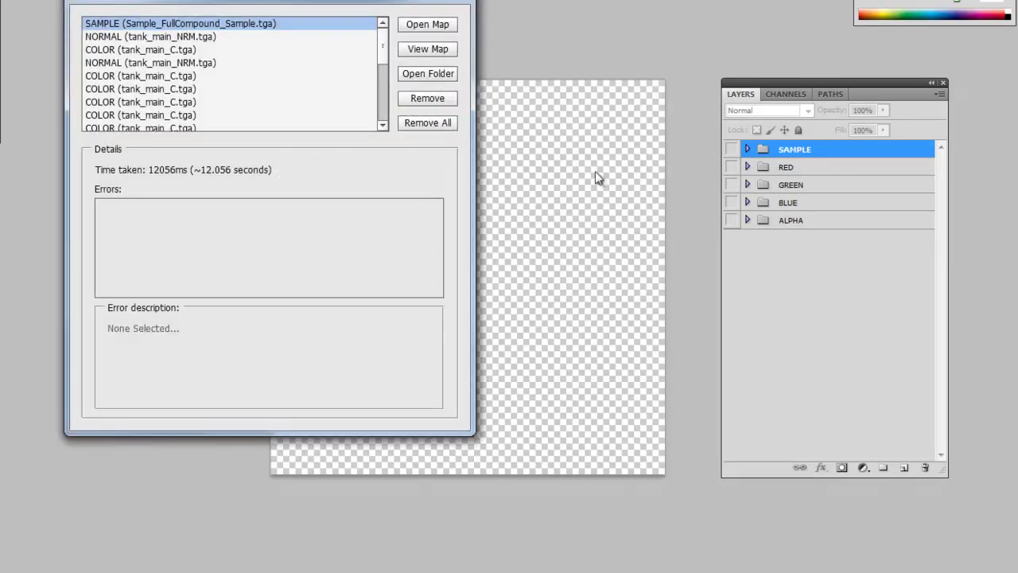
Open the exported Sample map from the log and view its Blue channel's letter B.
{"action": "left_click_drag", "start_coordinate": [314, 2], "coordinate": [438, 75]}
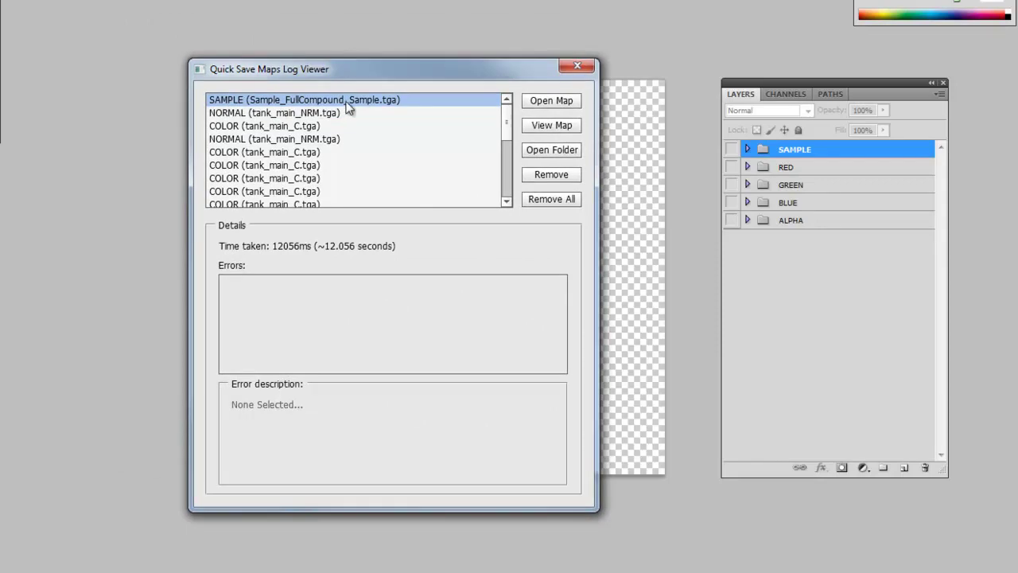
{"action": "left_click", "coordinate": [549, 102]}
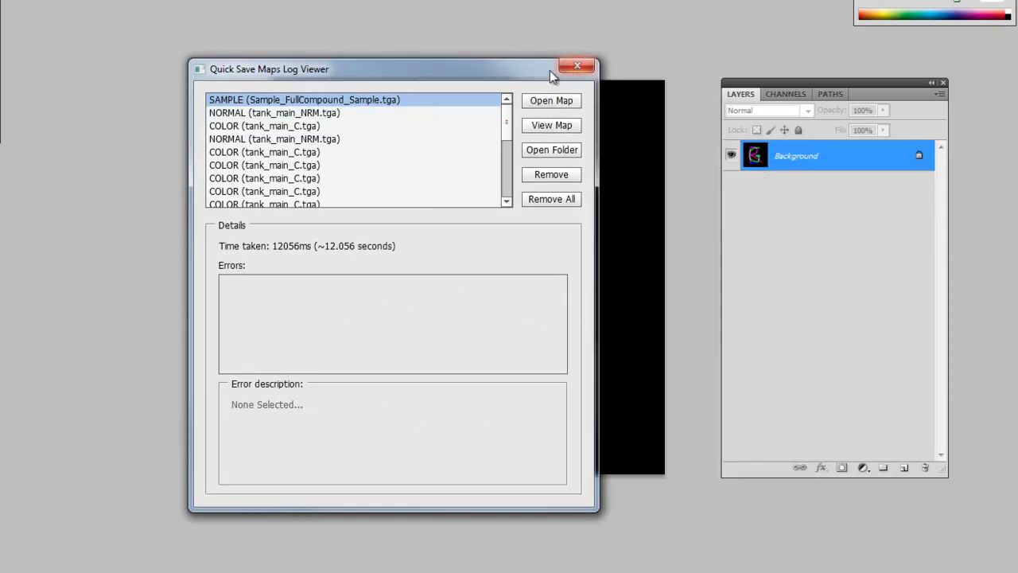
{"action": "left_click", "coordinate": [576, 67]}
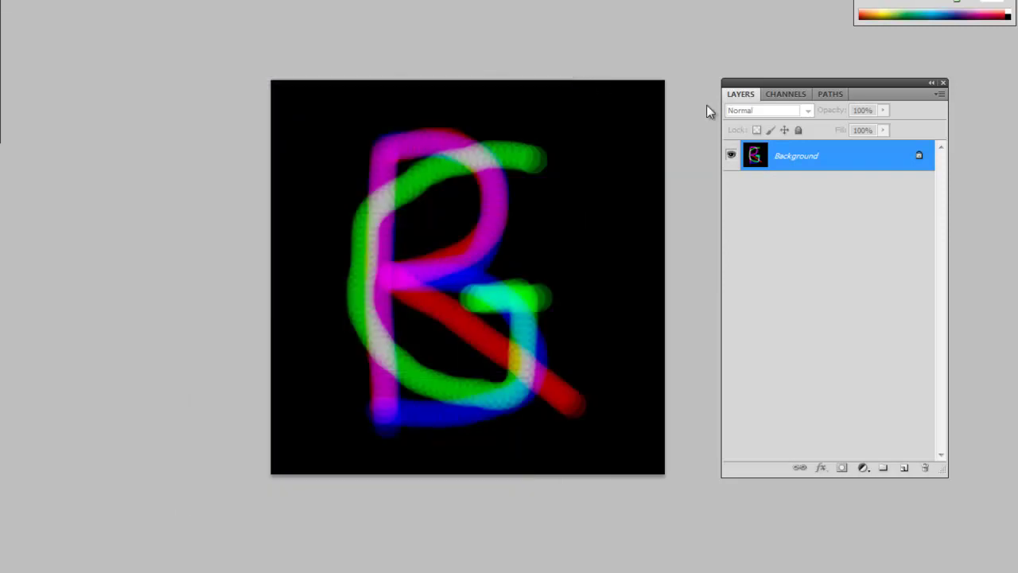
{"action": "left_click", "coordinate": [784, 95]}
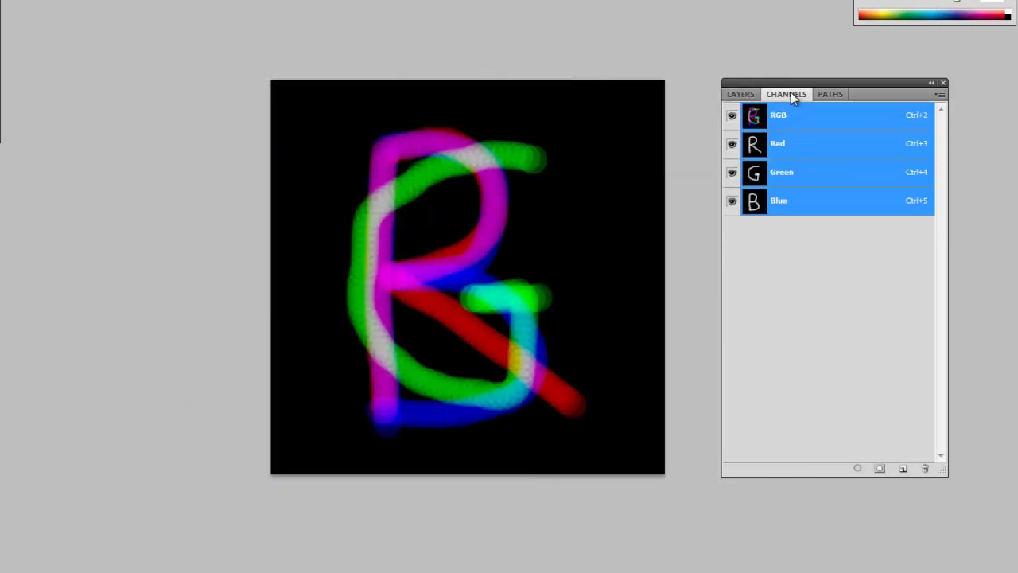
{"action": "left_click", "coordinate": [805, 210]}
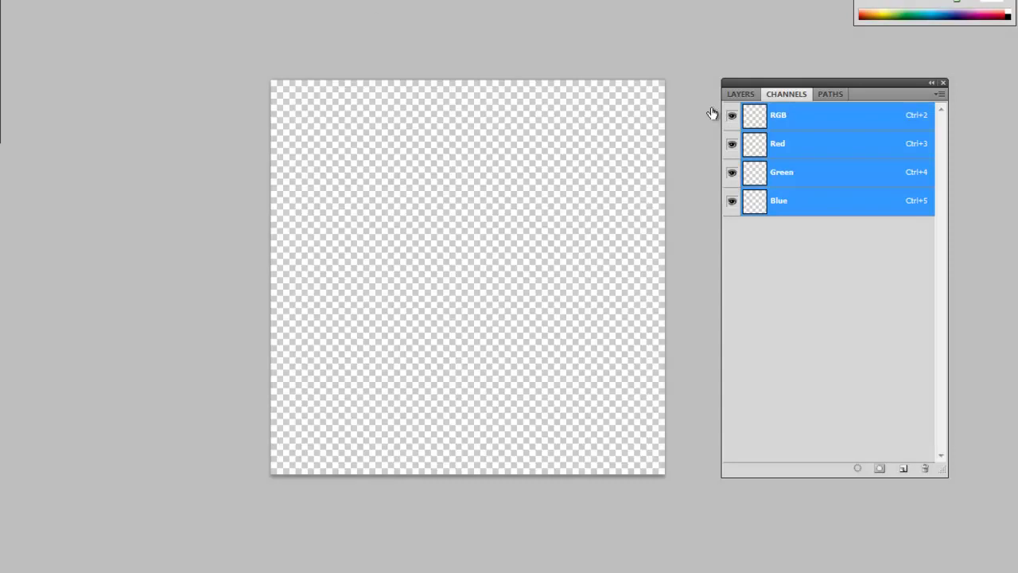
Show the ALPHA group, enable Save Alpha with channel A from ALPHA, and save.
{"action": "left_click", "coordinate": [735, 95]}
{"action": "left_click", "coordinate": [731, 220]}
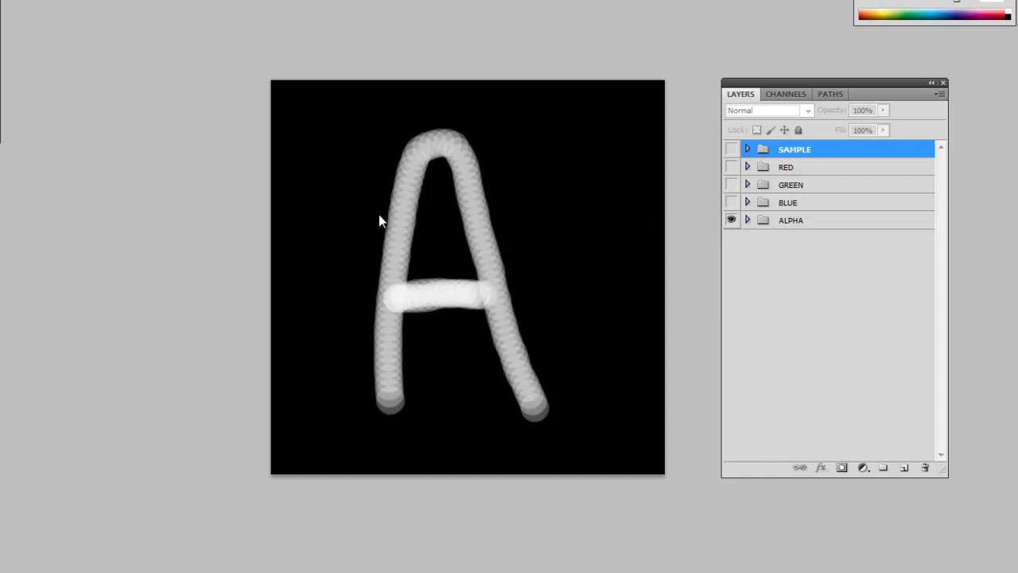
{"action": "key", "text": "F2"}
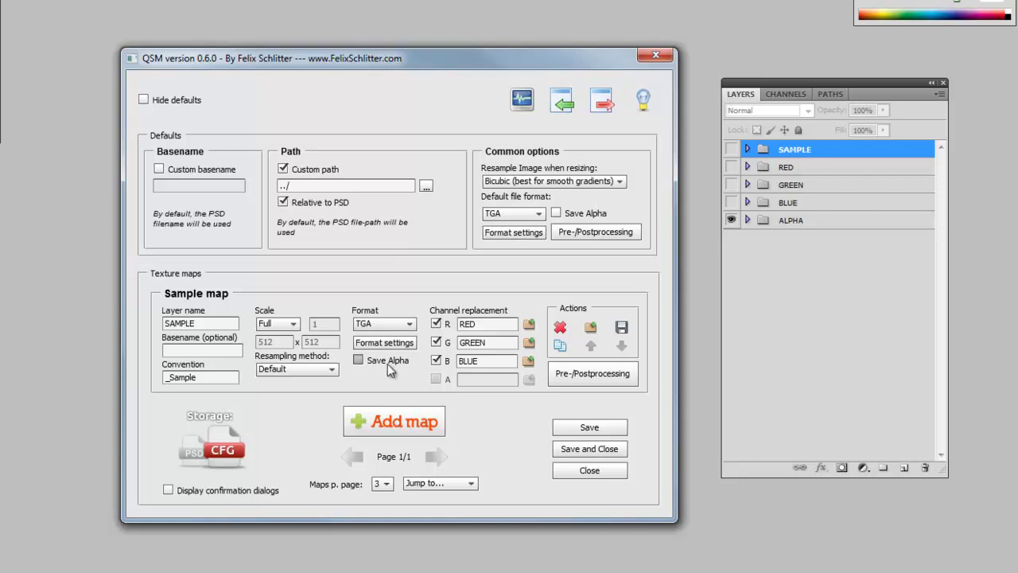
{"action": "left_click", "coordinate": [387, 363]}
{"action": "left_click", "coordinate": [437, 379]}
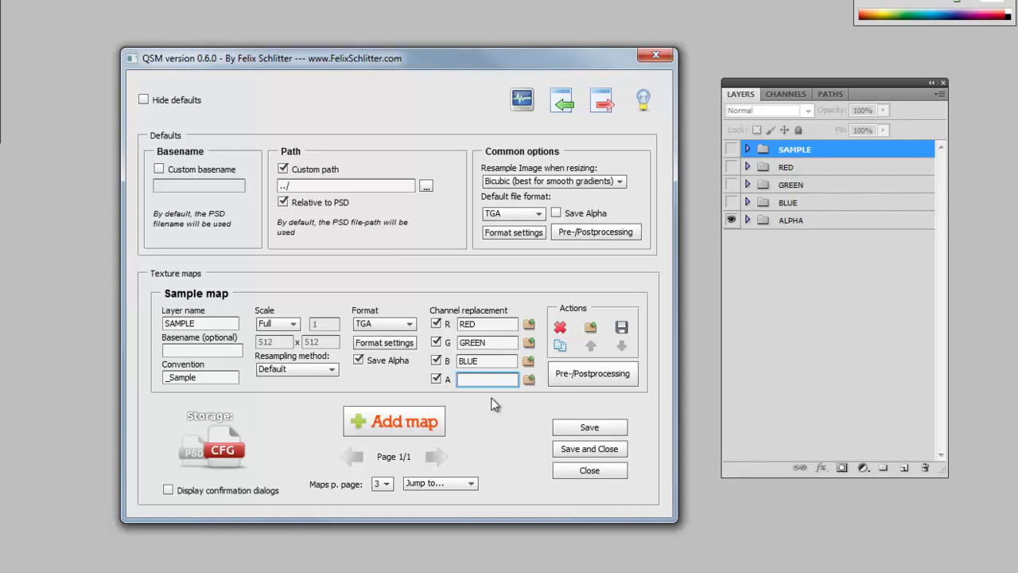
{"action": "type", "text": "AL"}
{"action": "type", "text": "PHA"}
{"action": "left_click", "coordinate": [589, 449]}
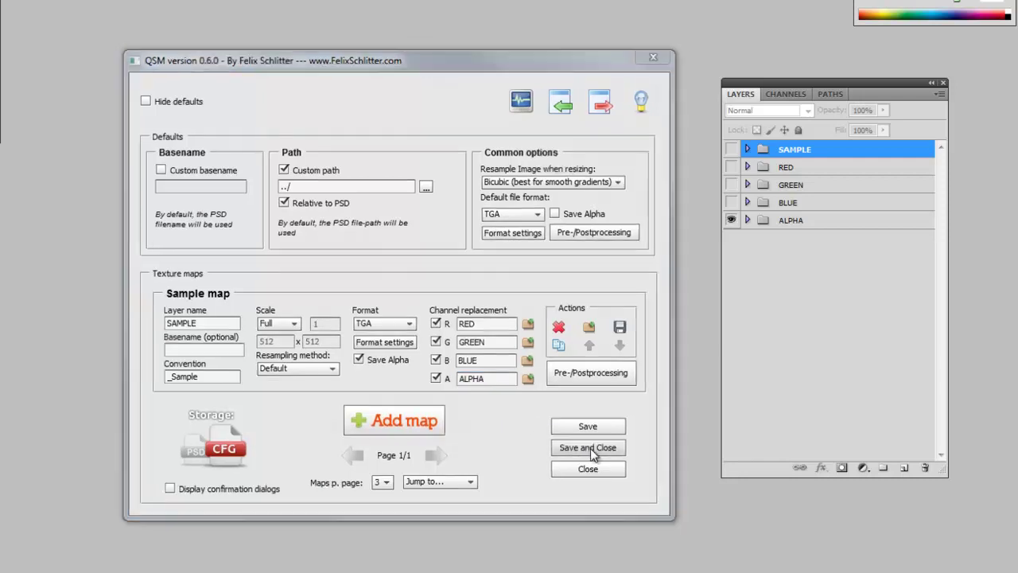
{"action": "left_click", "coordinate": [781, 228]}
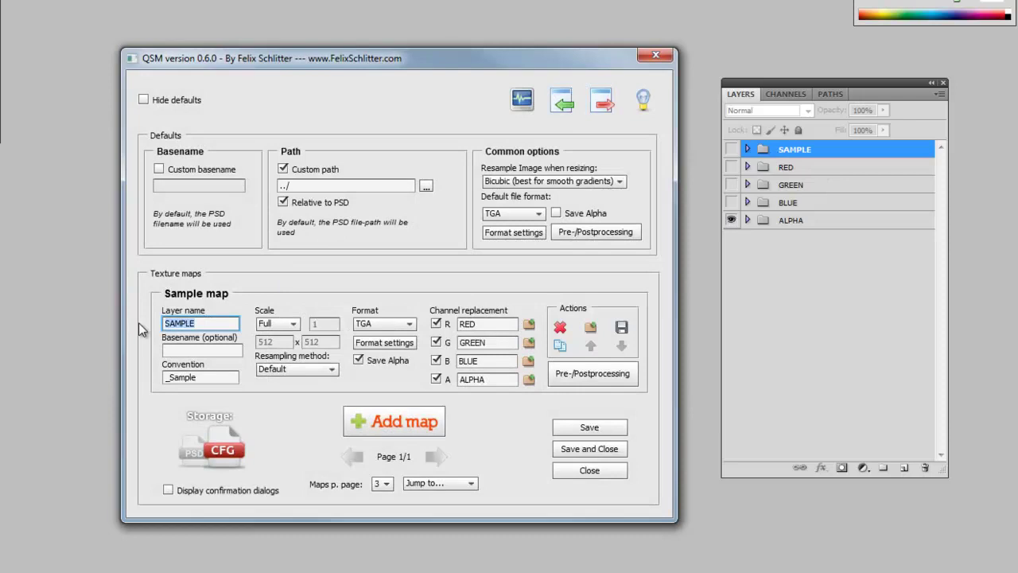
Review the Quick Save Maps settings and close the window.
{"action": "left_click_drag", "start_coordinate": [162, 311], "coordinate": [244, 312]}
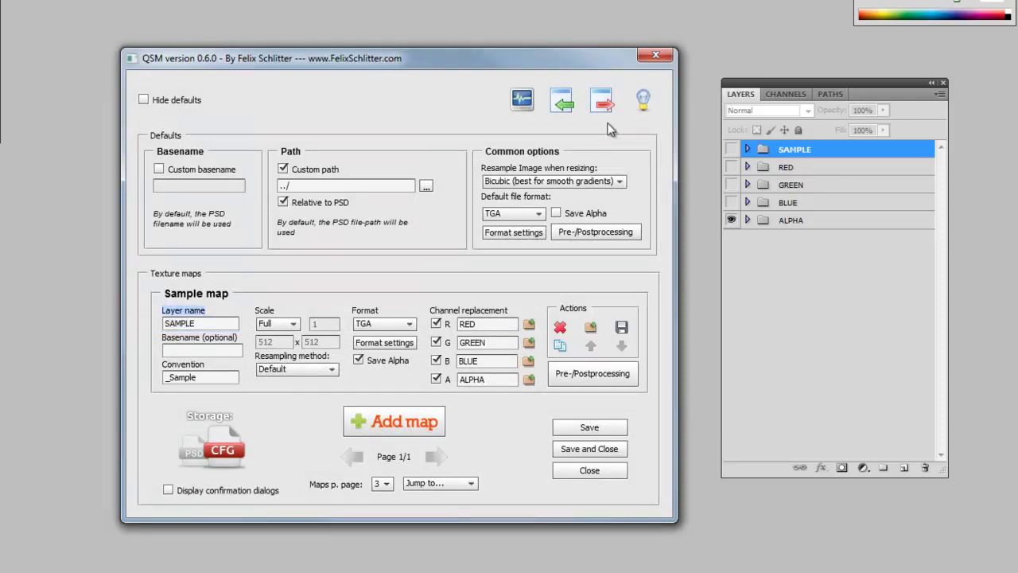
{"action": "left_click", "coordinate": [643, 60]}
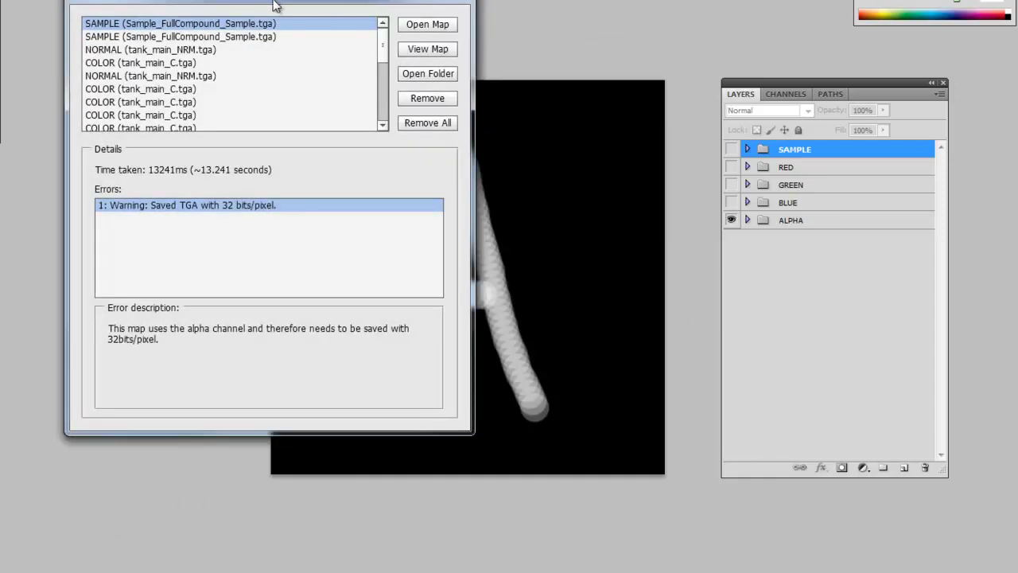
Open the re-exported map from the log and view its Alpha 1 channel.
{"action": "left_click_drag", "start_coordinate": [274, 2], "coordinate": [366, 34]}
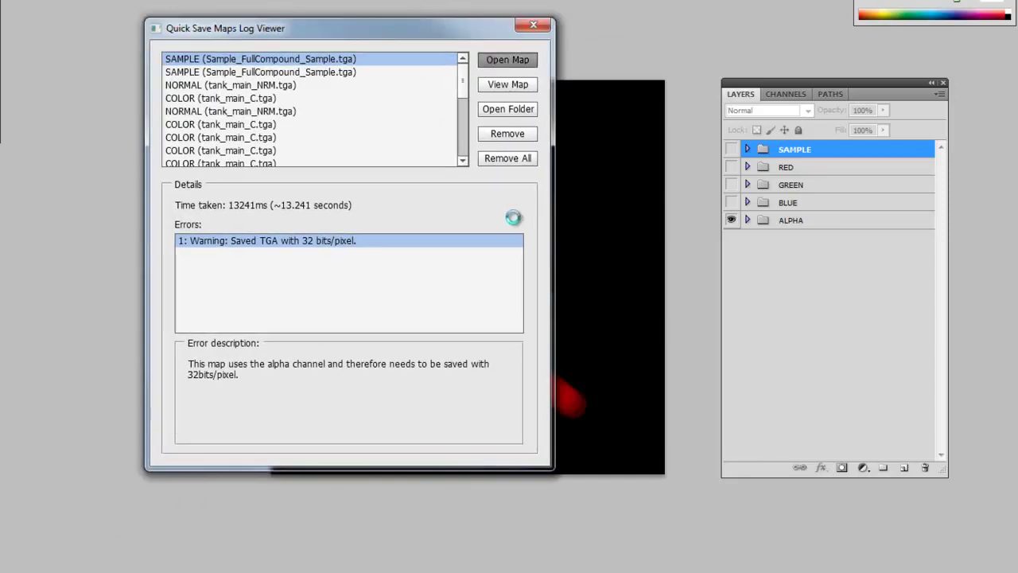
{"action": "left_click", "coordinate": [532, 26]}
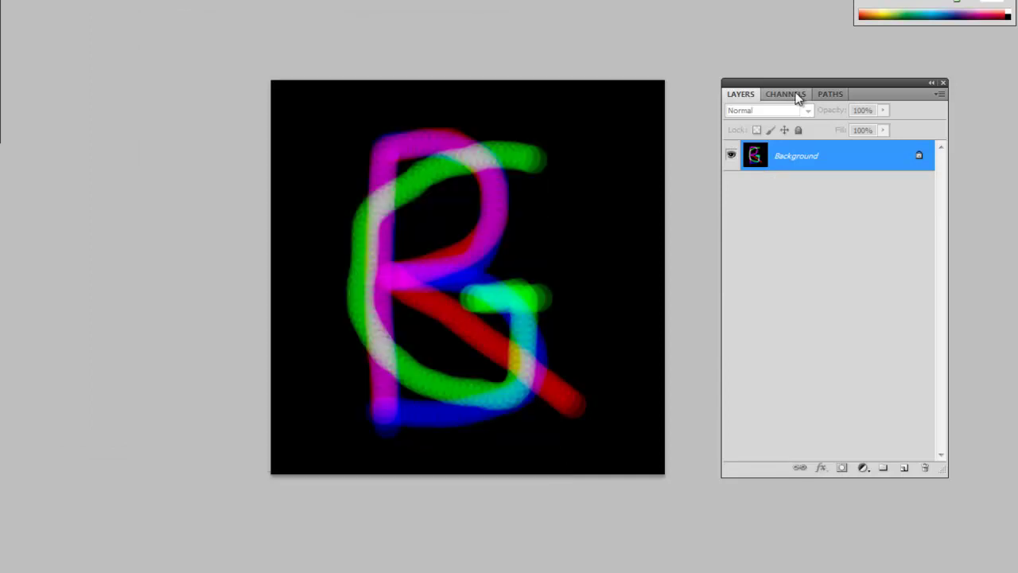
{"action": "left_click", "coordinate": [781, 94]}
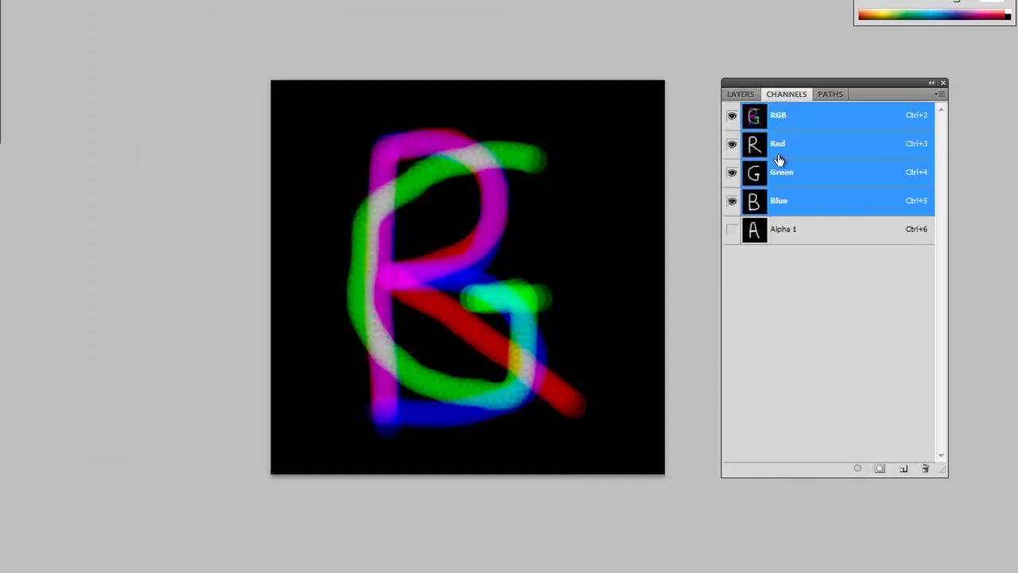
{"action": "left_click", "coordinate": [783, 231]}
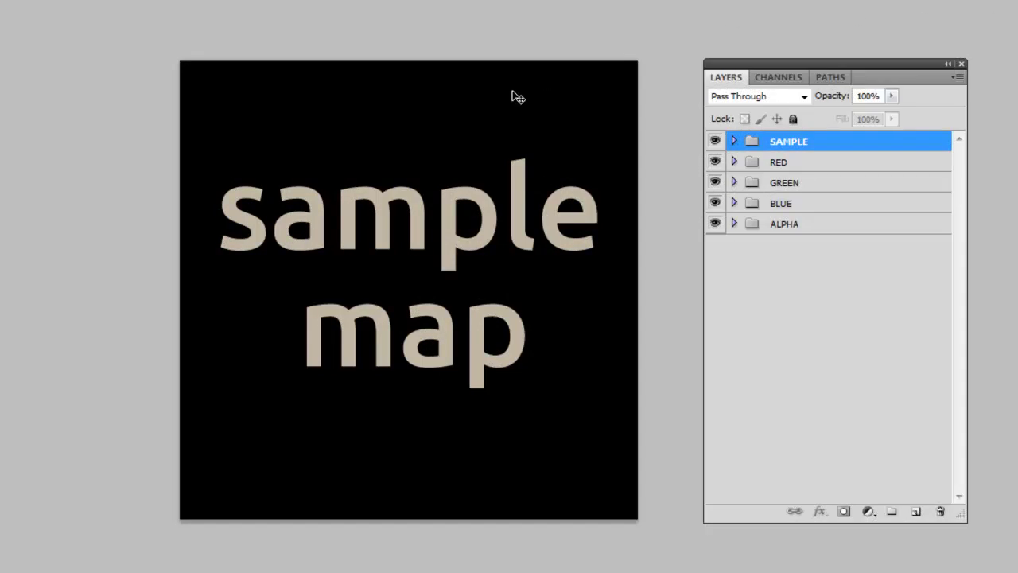
In the session settings, choose D3D/DDS for the SAMPLE map and open Format settings.
{"action": "key", "text": "F5"}
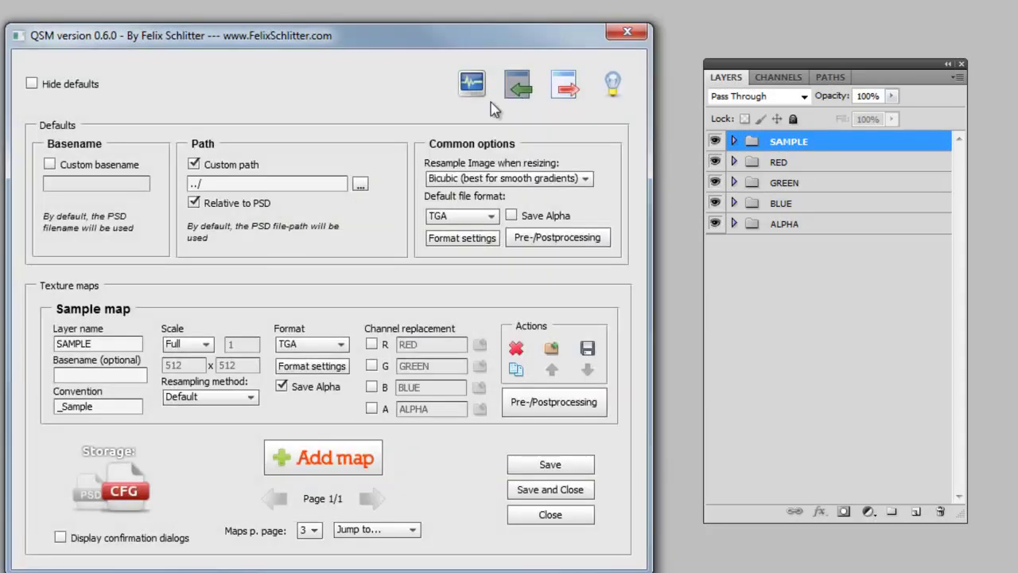
{"action": "left_click_drag", "start_coordinate": [431, 26], "coordinate": [483, 13]}
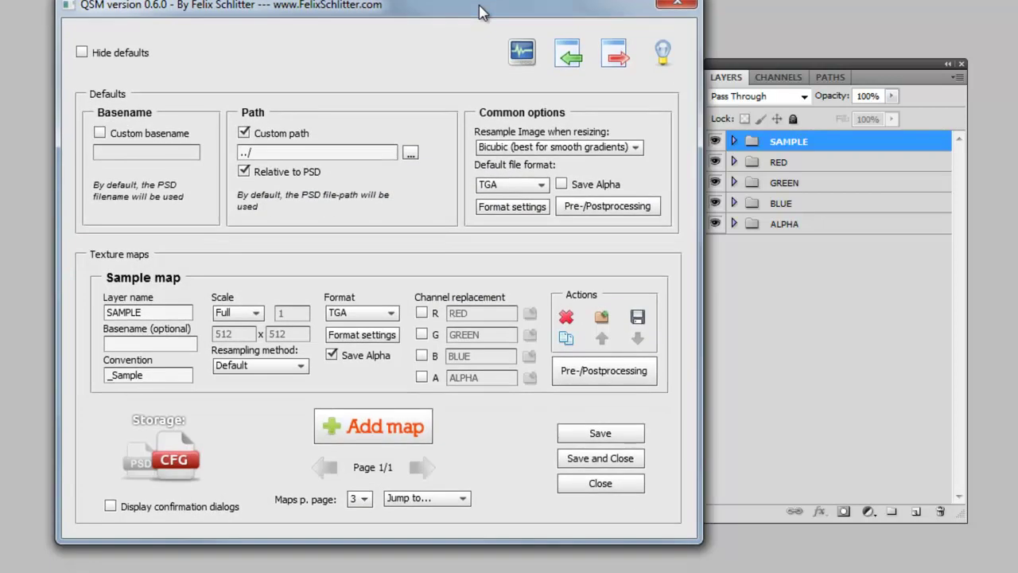
{"action": "left_click", "coordinate": [380, 314]}
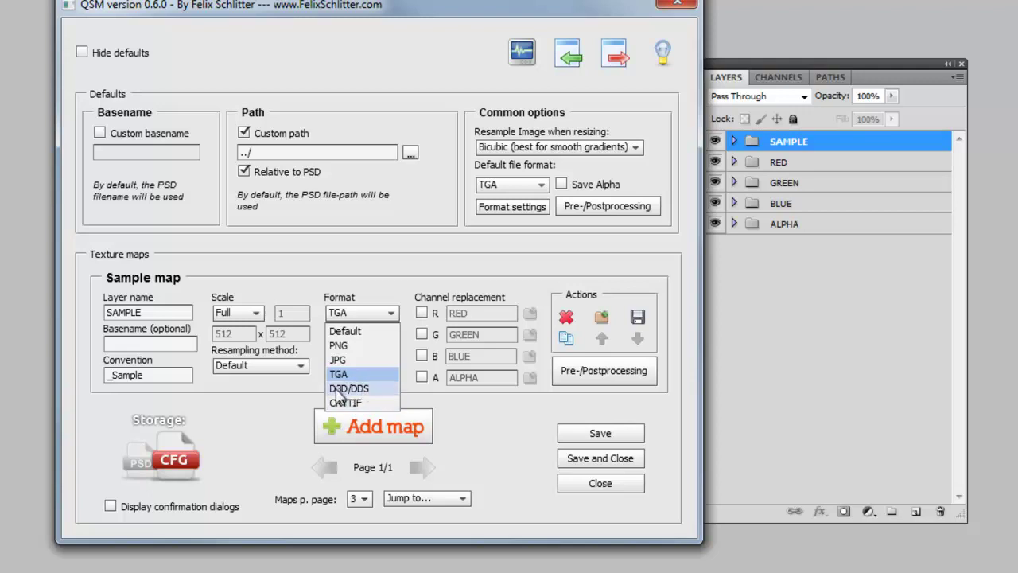
{"action": "left_click", "coordinate": [339, 389]}
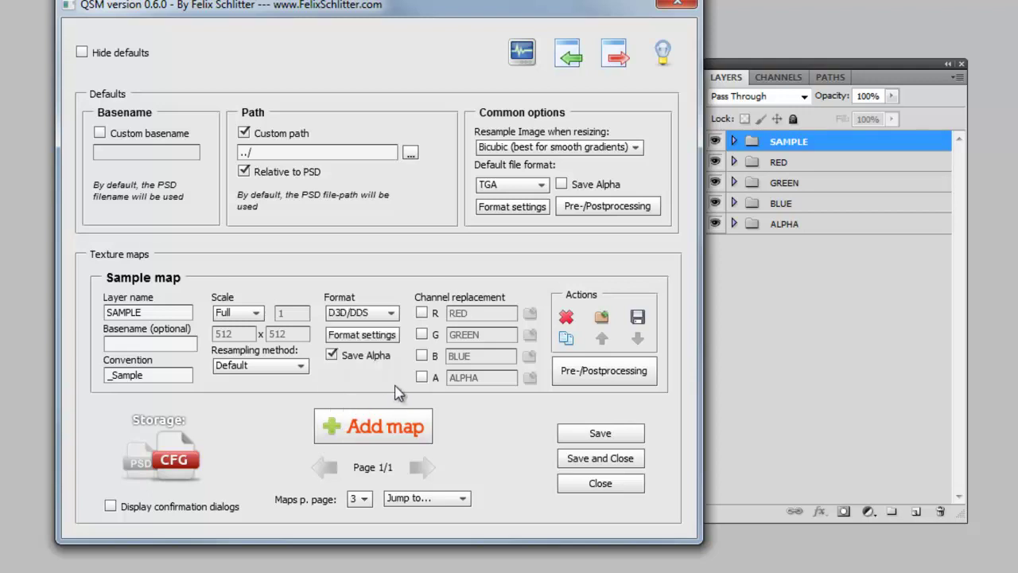
{"action": "left_click", "coordinate": [350, 338]}
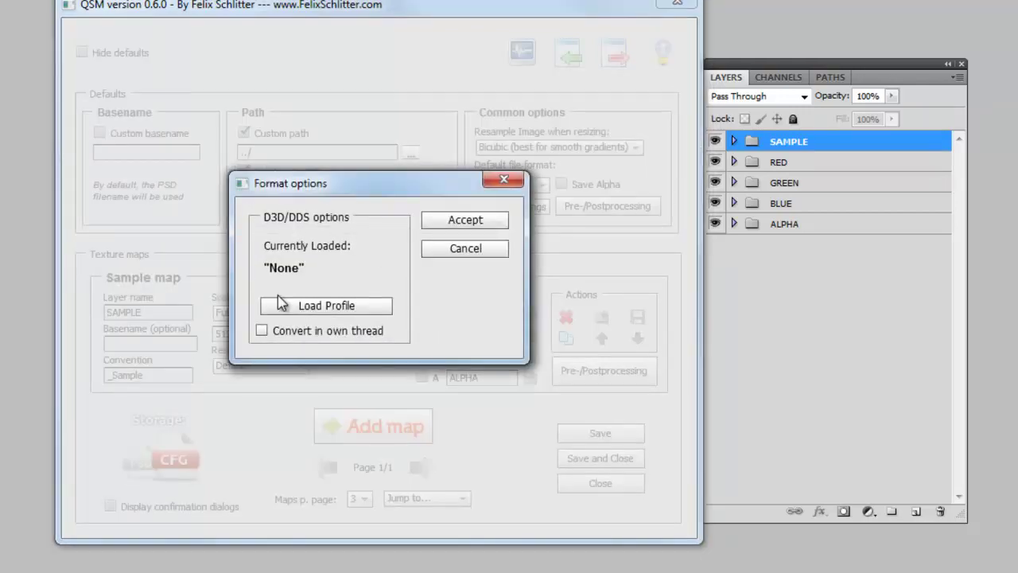
Load DXT5.dpf from the dds folder as the DDS compression profile.
{"action": "left_click", "coordinate": [334, 309]}
{"action": "left_click_drag", "start_coordinate": [493, 213], "coordinate": [249, 51]}
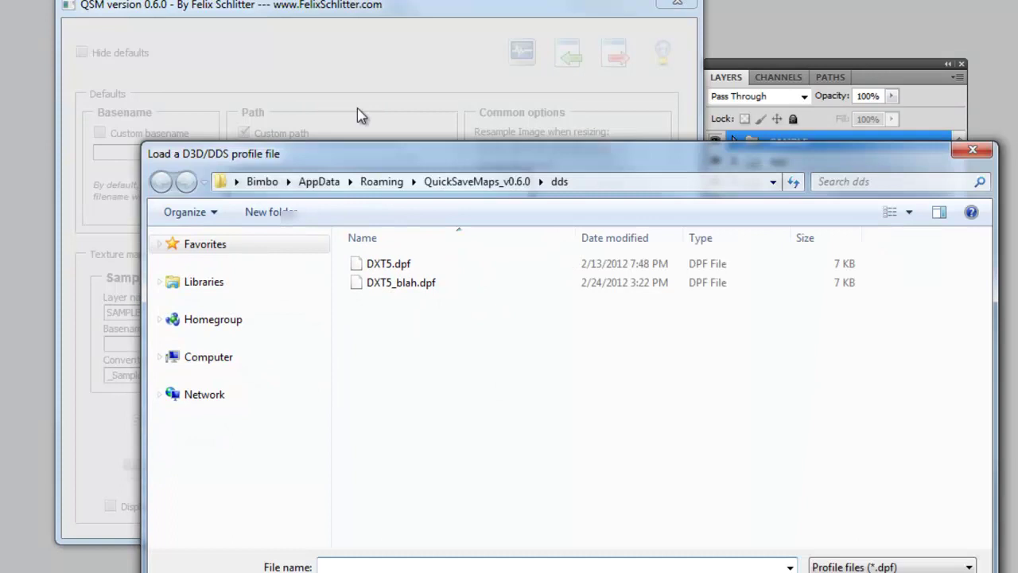
{"action": "left_click", "coordinate": [240, 162]}
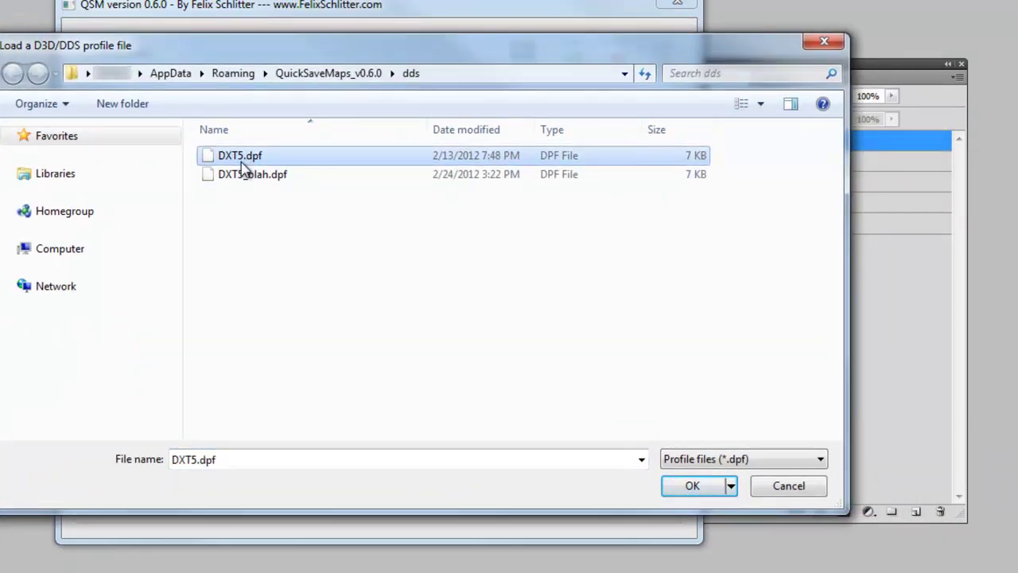
{"action": "left_click", "coordinate": [683, 489]}
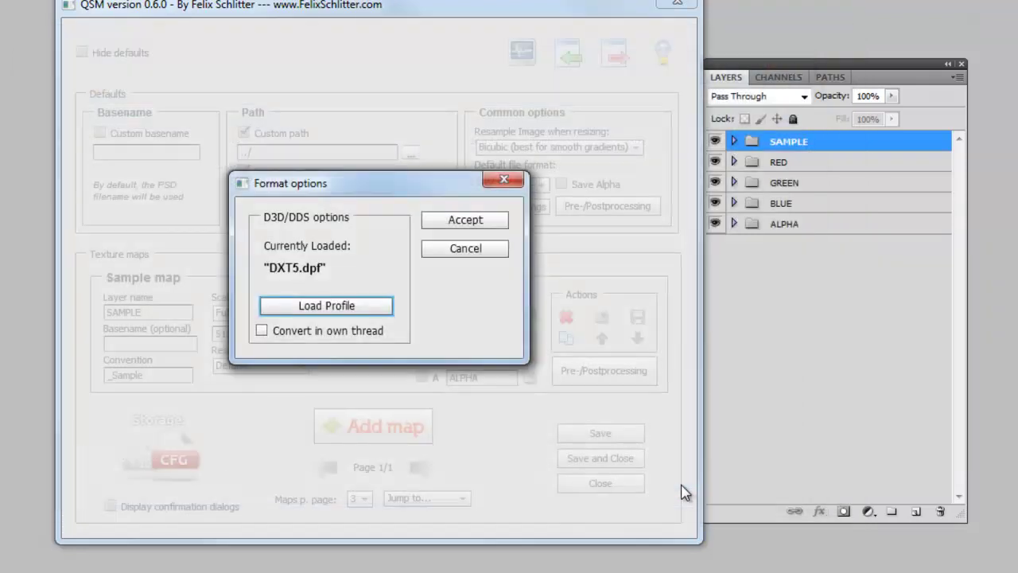
Accept the DXT5 options, save the settings, and open the exported Sample_FullCompound_Sample.dds from the log.
{"action": "left_click", "coordinate": [484, 221]}
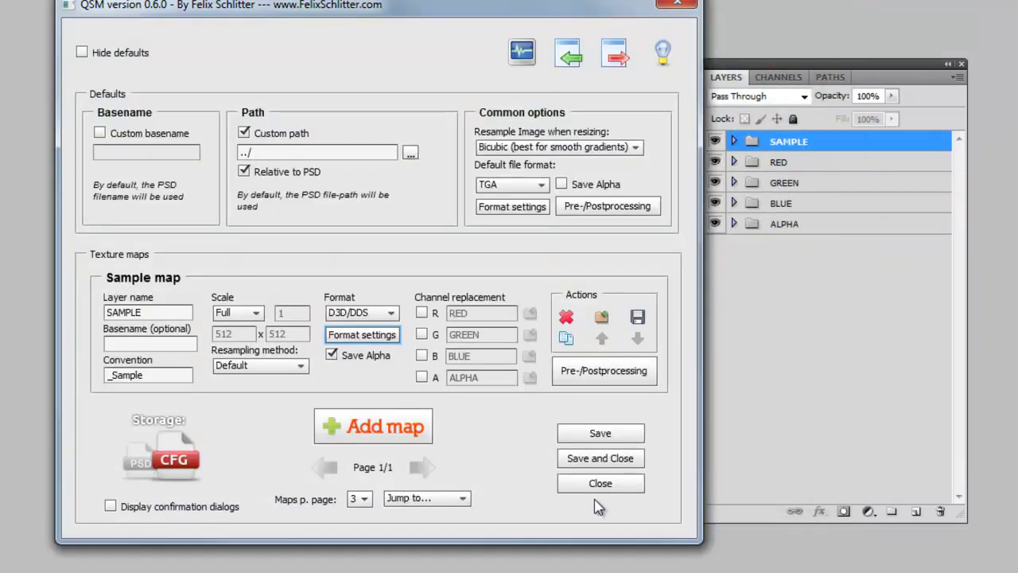
{"action": "left_click", "coordinate": [601, 458]}
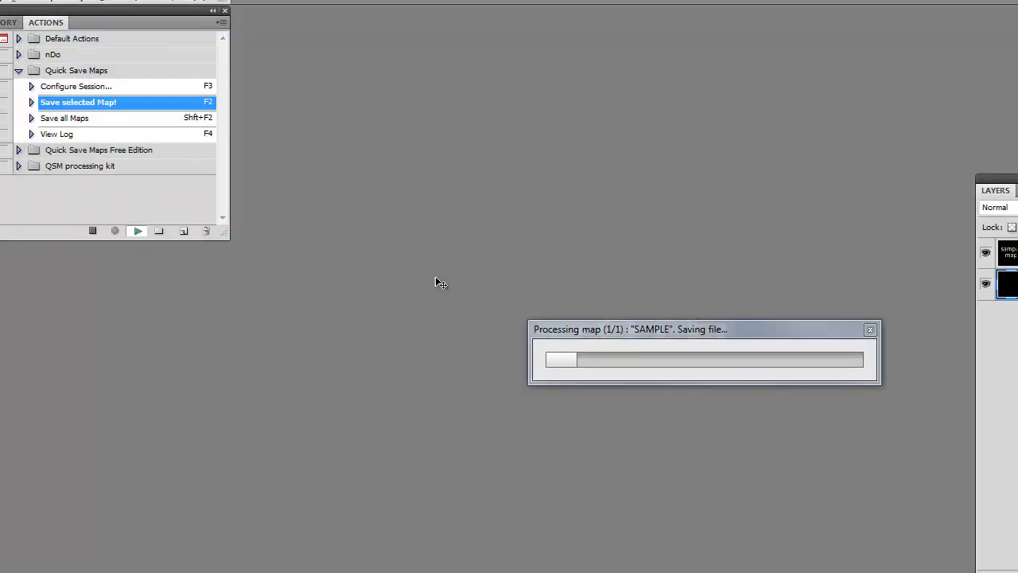
{"action": "key", "text": "F4"}
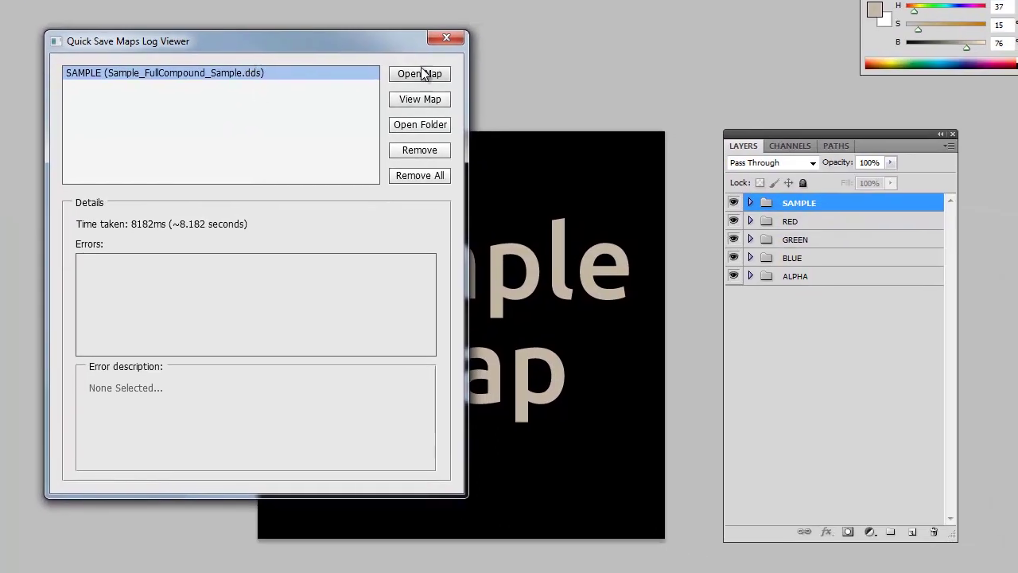
{"action": "left_click", "coordinate": [425, 73]}
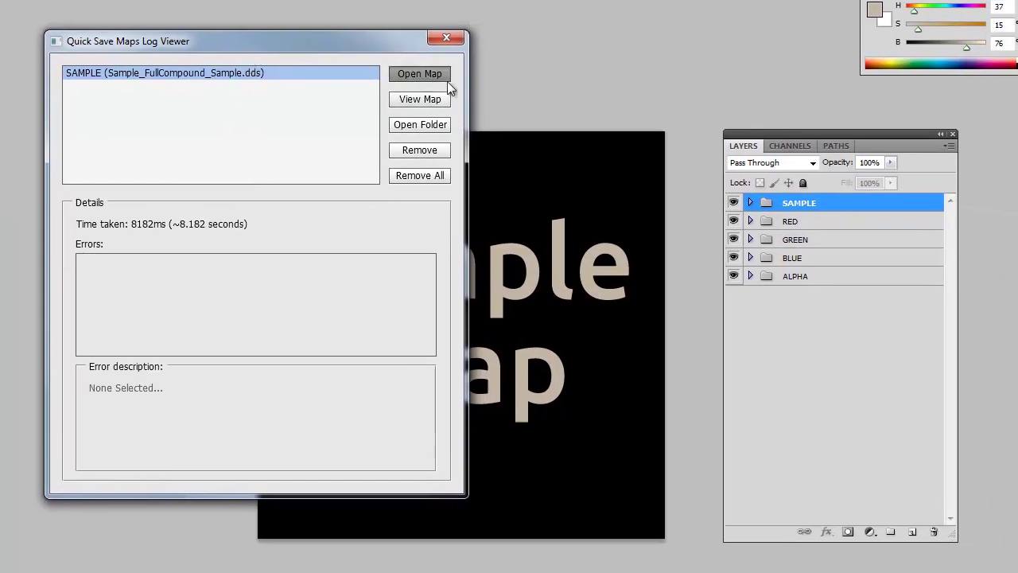
{"action": "left_click", "coordinate": [447, 37]}
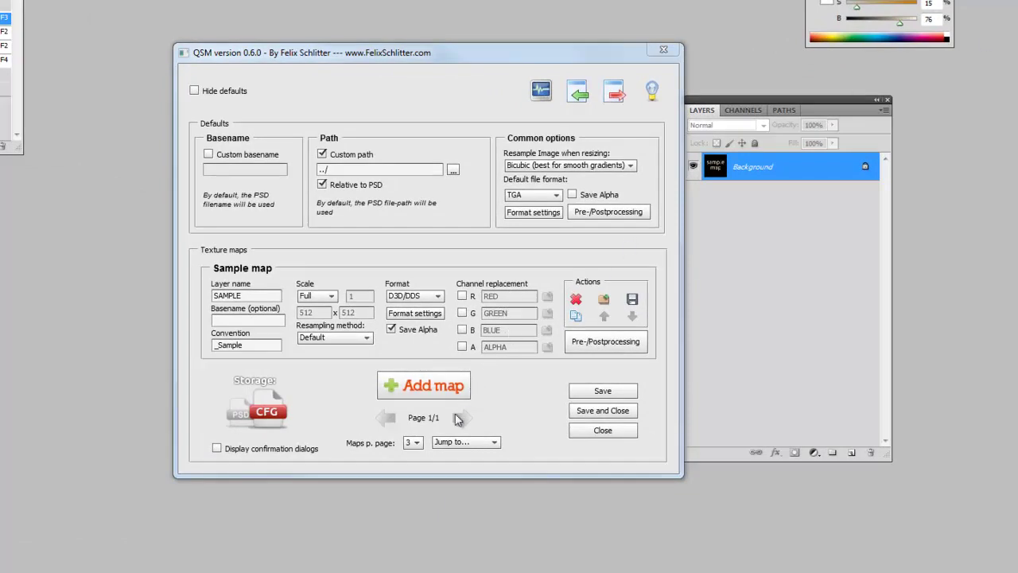
Add two blank New Map entries below the Sample map.
{"action": "left_click", "coordinate": [415, 442]}
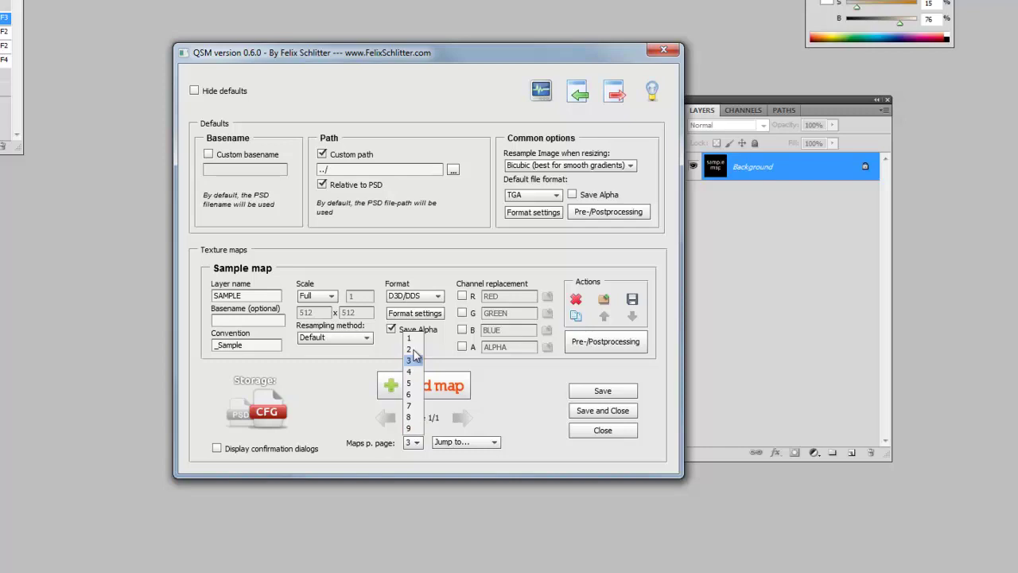
{"action": "left_click", "coordinate": [357, 414]}
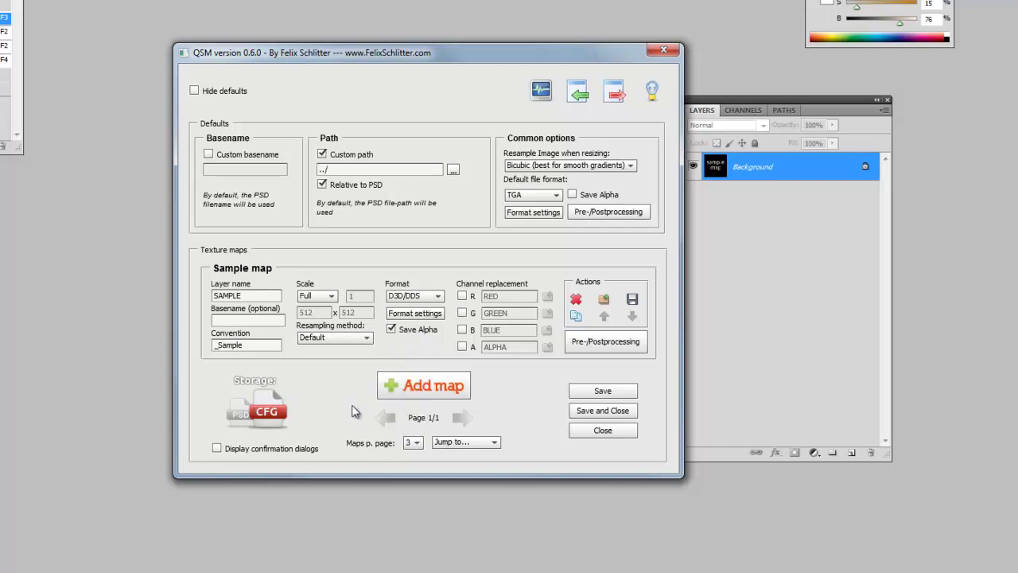
{"action": "left_click", "coordinate": [435, 388]}
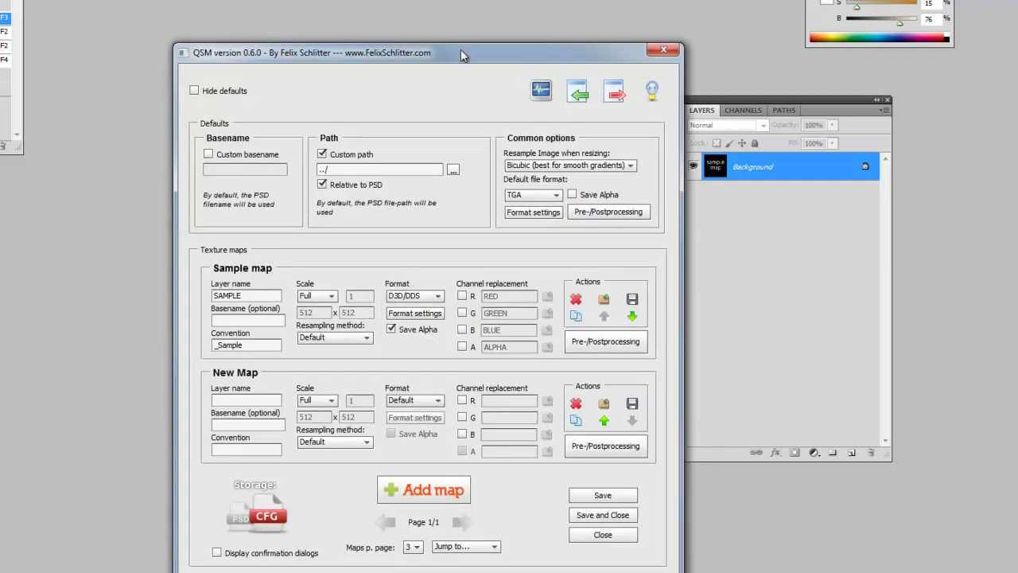
{"action": "left_click_drag", "start_coordinate": [463, 55], "coordinate": [460, 0]}
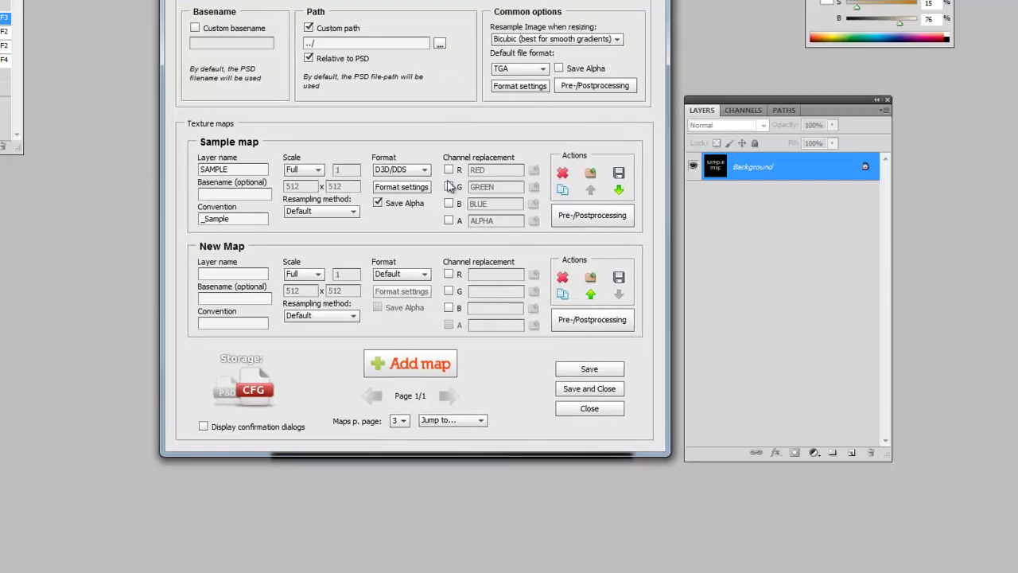
{"action": "left_click", "coordinate": [433, 362]}
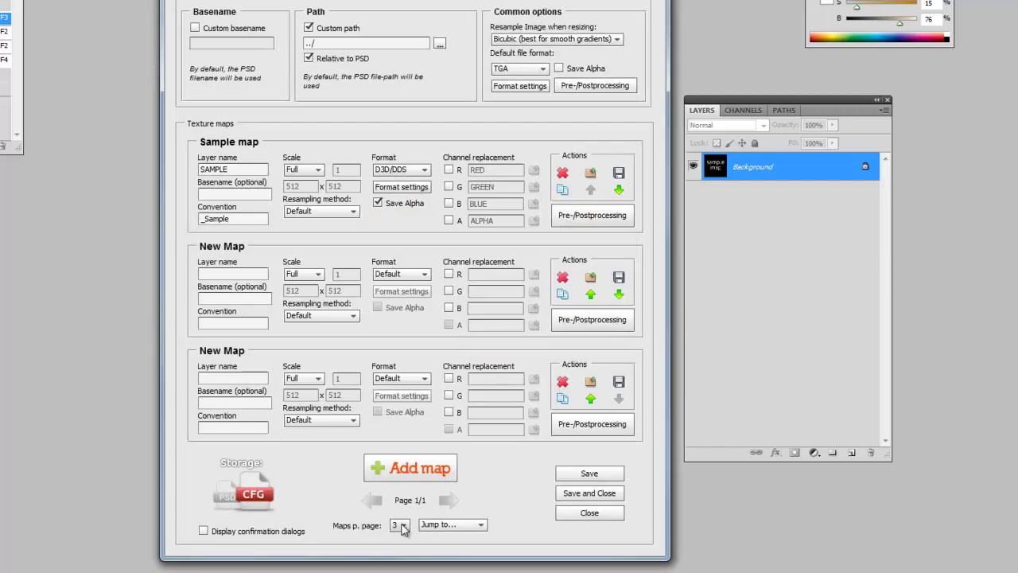
Show two maps per page in the settings window.
{"action": "left_click", "coordinate": [400, 525]}
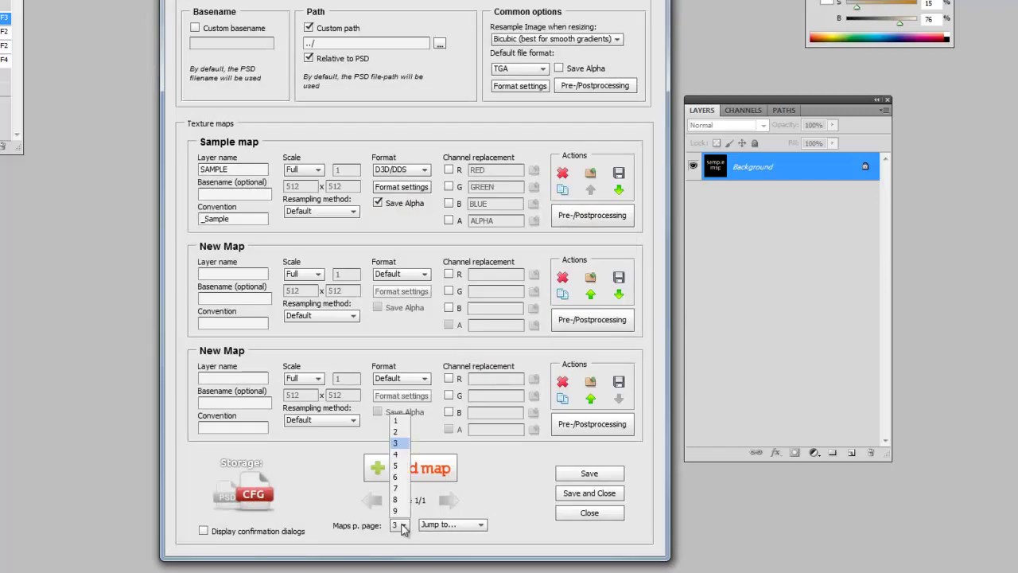
{"action": "left_click", "coordinate": [400, 432]}
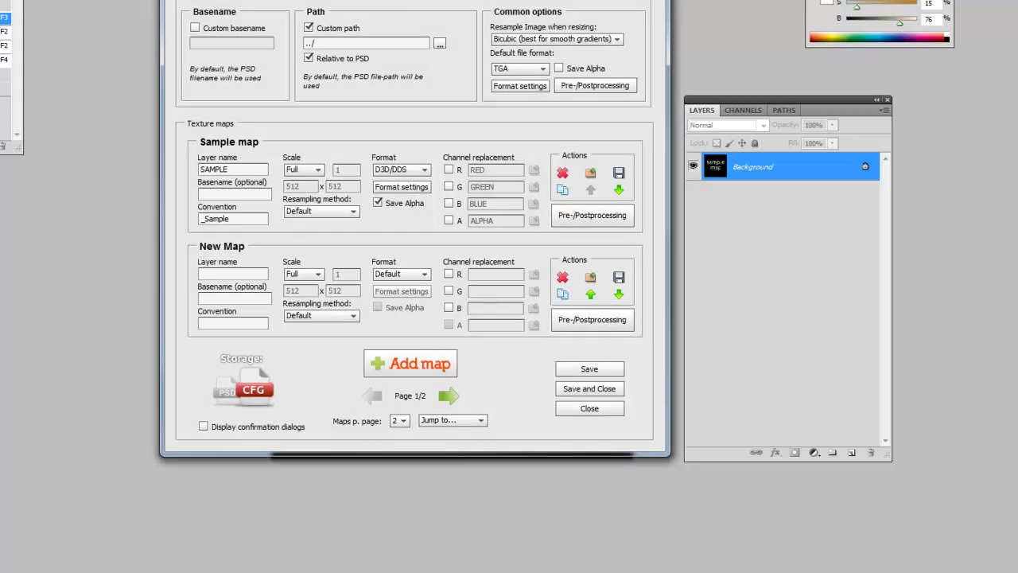
{"action": "left_click_drag", "start_coordinate": [436, 10], "coordinate": [447, 46]}
Page through the maps, then enable red, green and alpha channel replacement for the Sample map.
{"action": "left_click", "coordinate": [455, 446]}
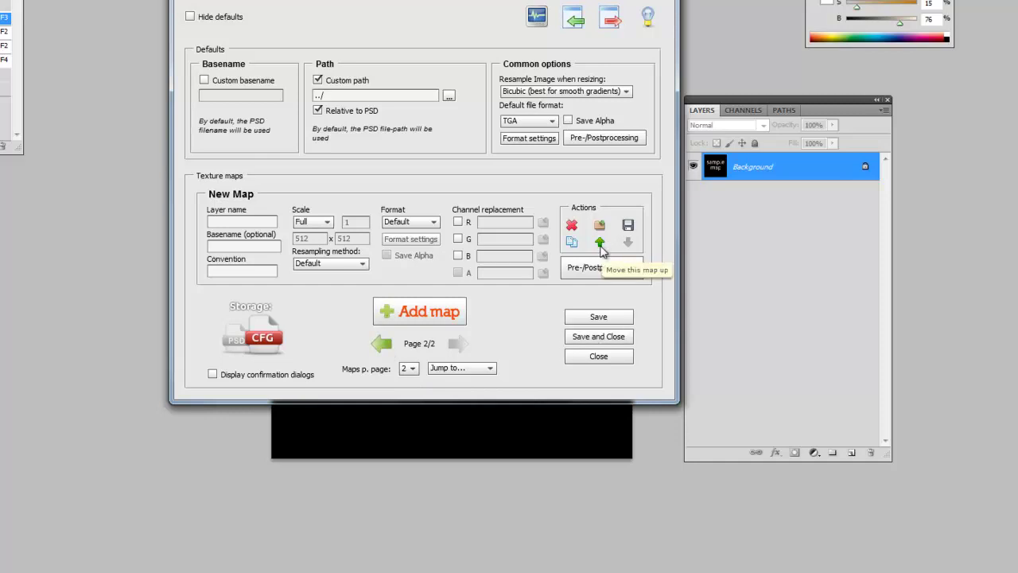
{"action": "left_click", "coordinate": [383, 344]}
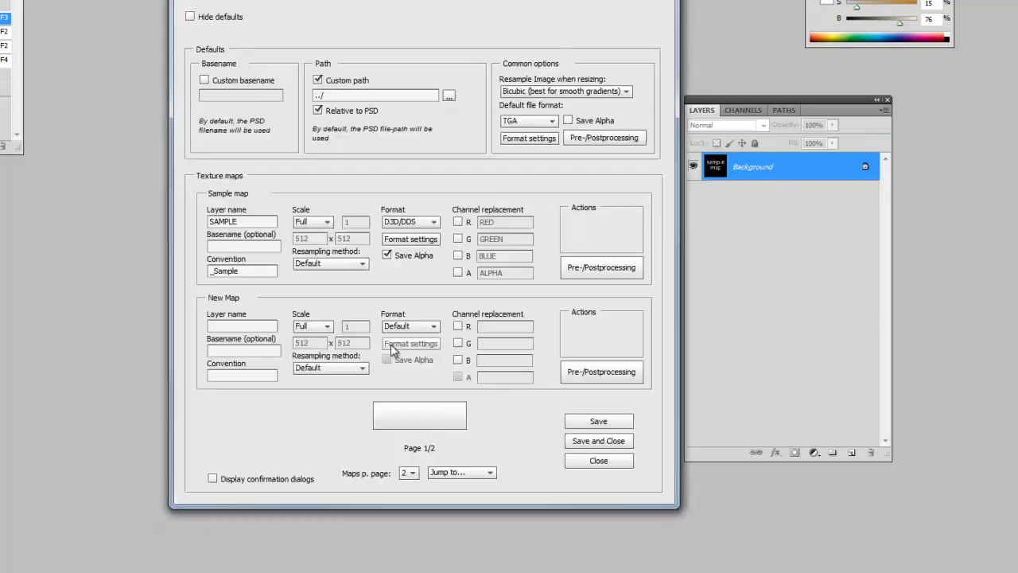
{"action": "left_click", "coordinate": [458, 222]}
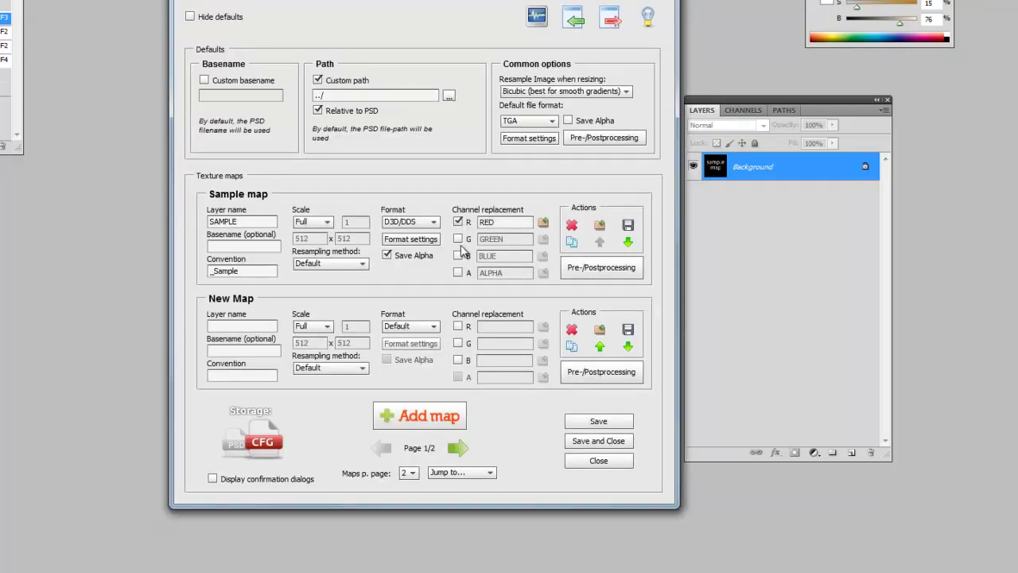
{"action": "left_click", "coordinate": [458, 255]}
{"action": "left_click", "coordinate": [458, 272]}
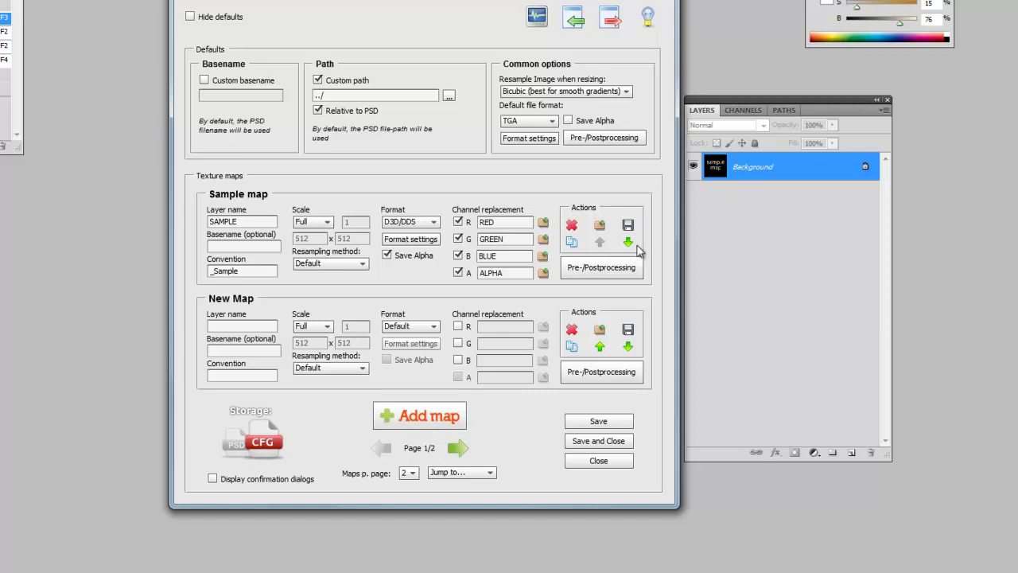
Select the text in the Sample map's red, blue and alpha channel fields, then press Escape and F3 twice.
{"action": "left_click", "coordinate": [504, 223]}
{"action": "left_click", "coordinate": [519, 255]}
{"action": "left_click", "coordinate": [493, 272]}
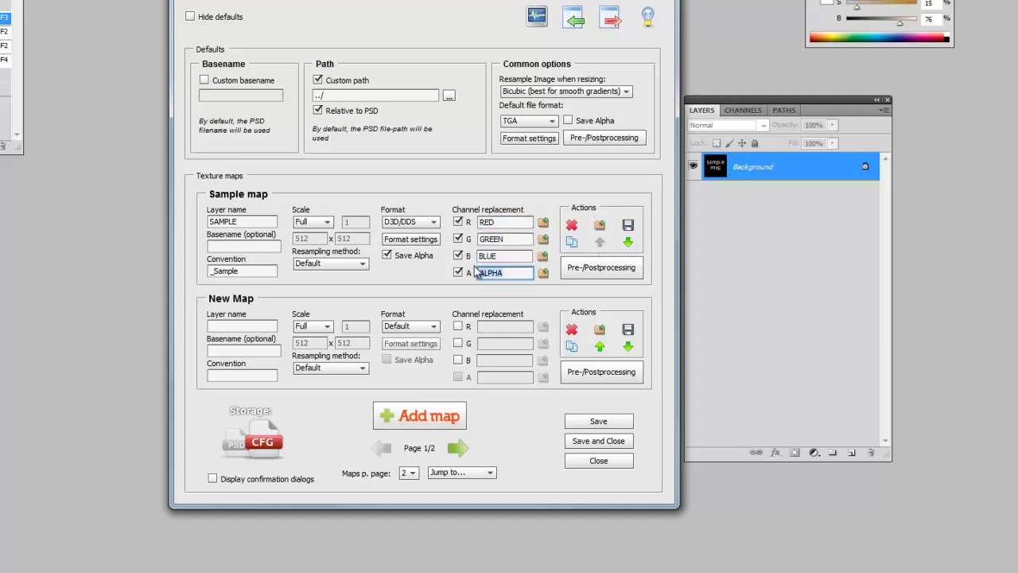
{"action": "key", "text": "Escape"}
{"action": "key", "text": "F3"}
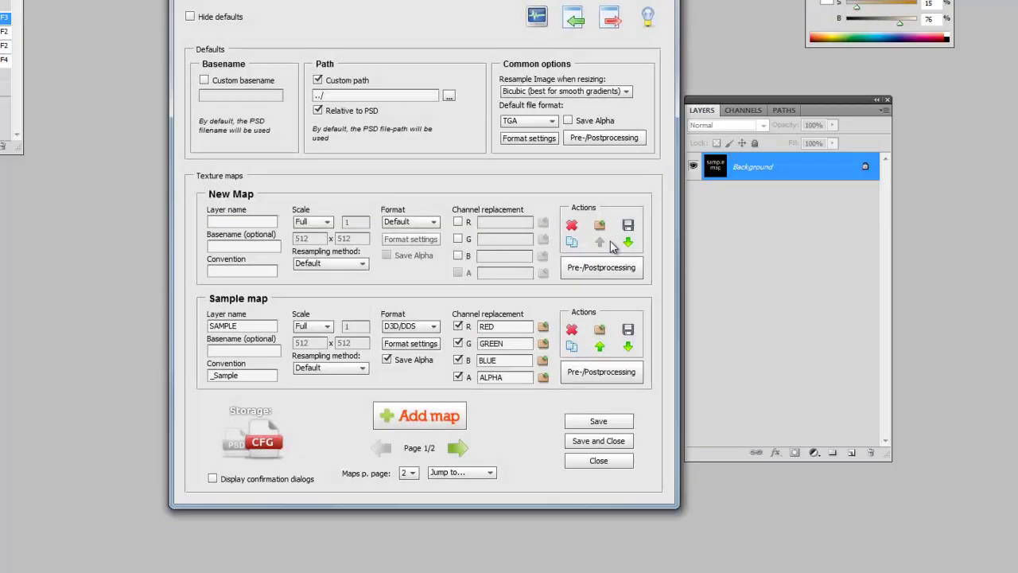
{"action": "key", "text": "Escape"}
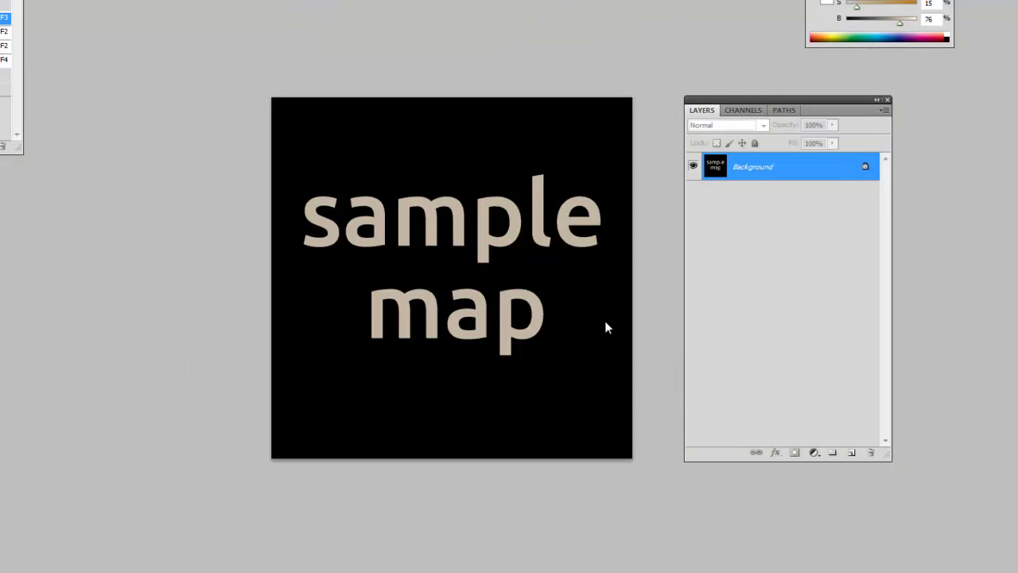
{"action": "key", "text": "F3"}
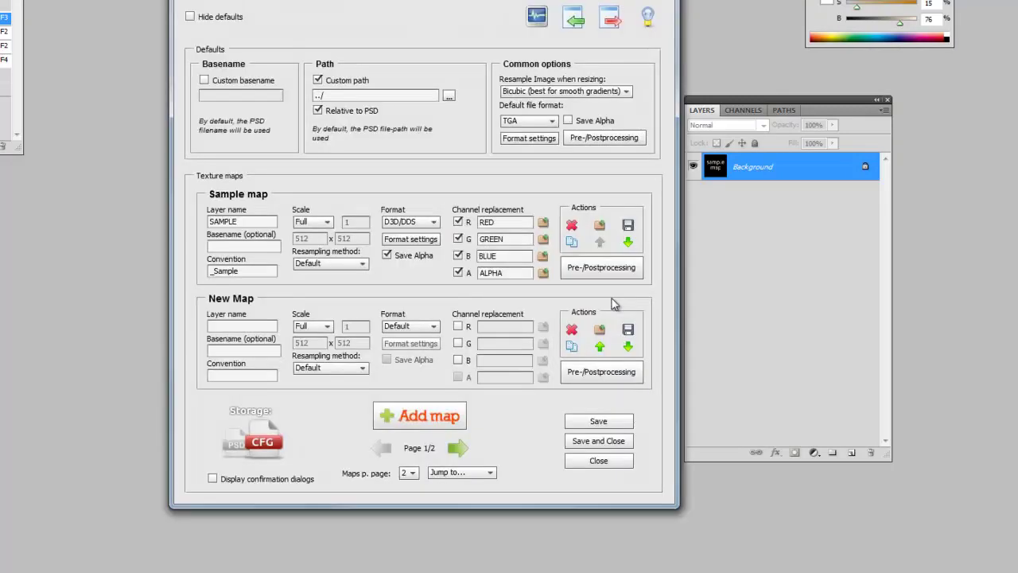
Duplicate the Sample map, creating 'Sample (duplicate)' with the same DDS and RGBA settings.
{"action": "left_click", "coordinate": [572, 241]}
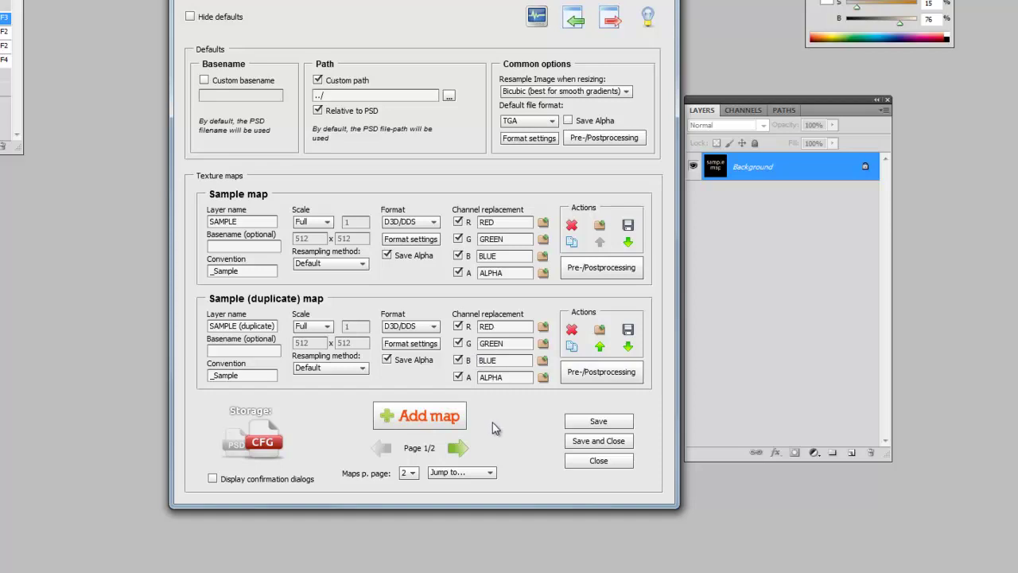
{"action": "left_click", "coordinate": [489, 474]}
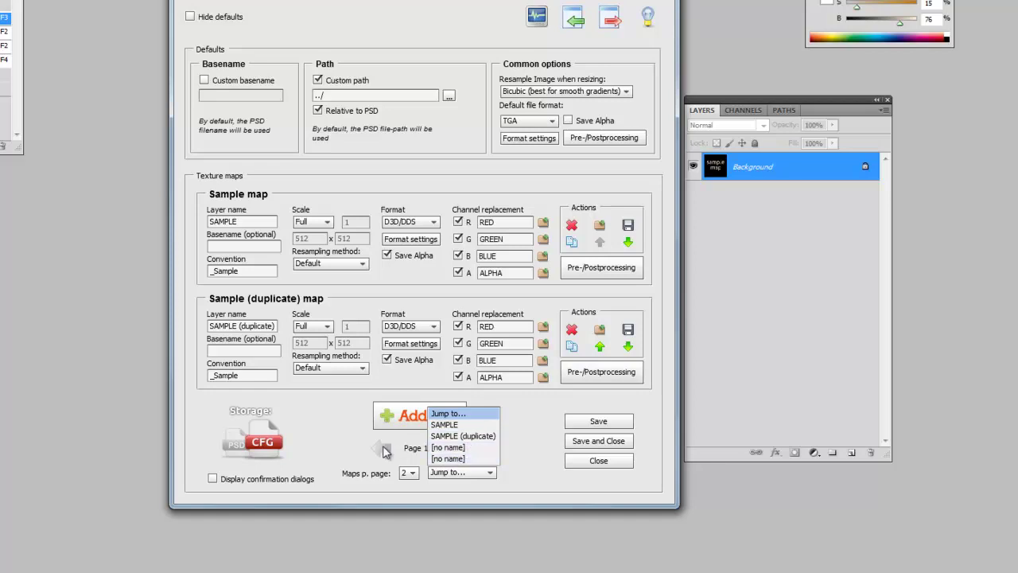
{"action": "left_click", "coordinate": [455, 450]}
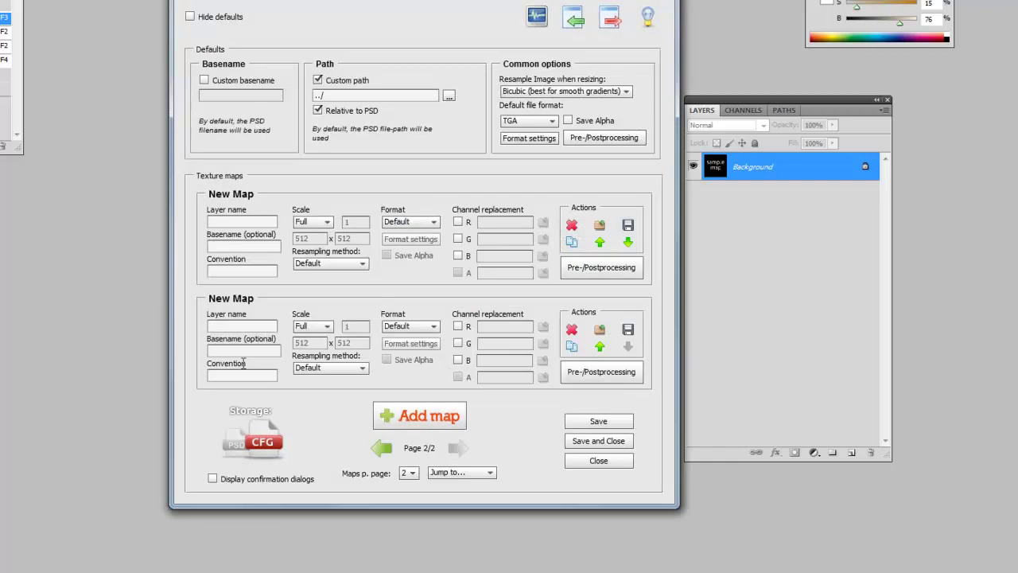
{"action": "left_click", "coordinate": [466, 473]}
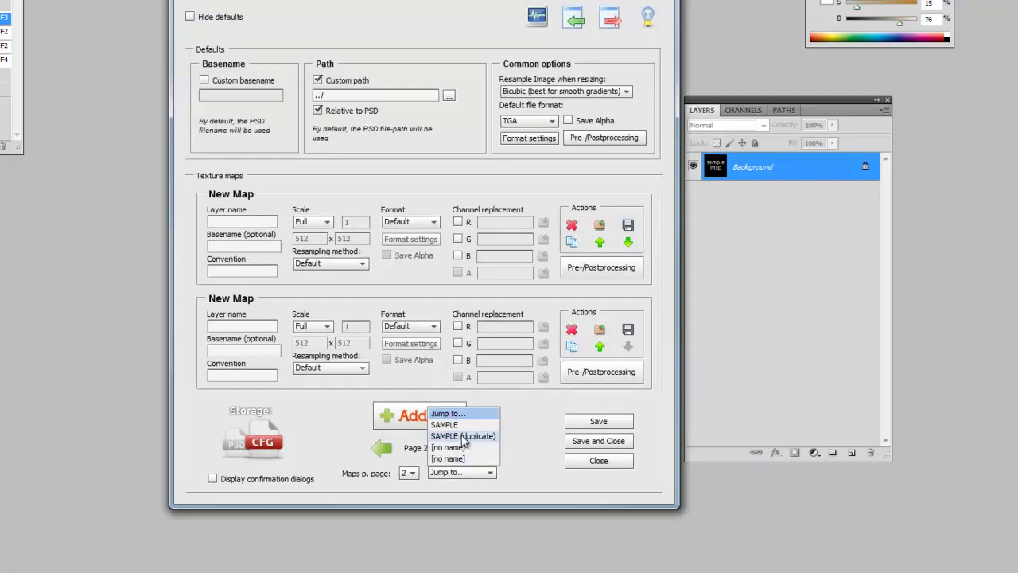
{"action": "left_click", "coordinate": [465, 437]}
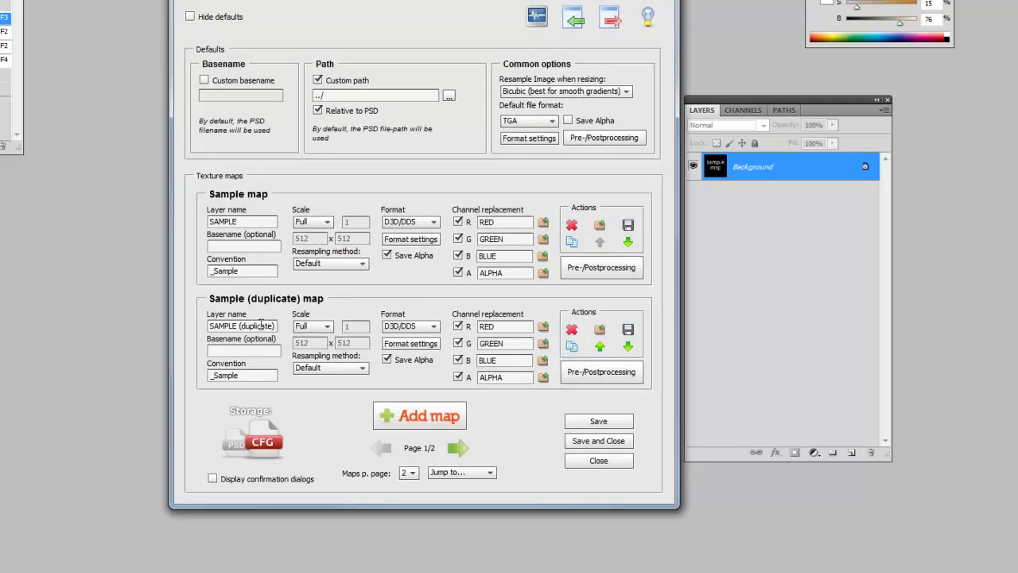
{"action": "left_click", "coordinate": [517, 327]}
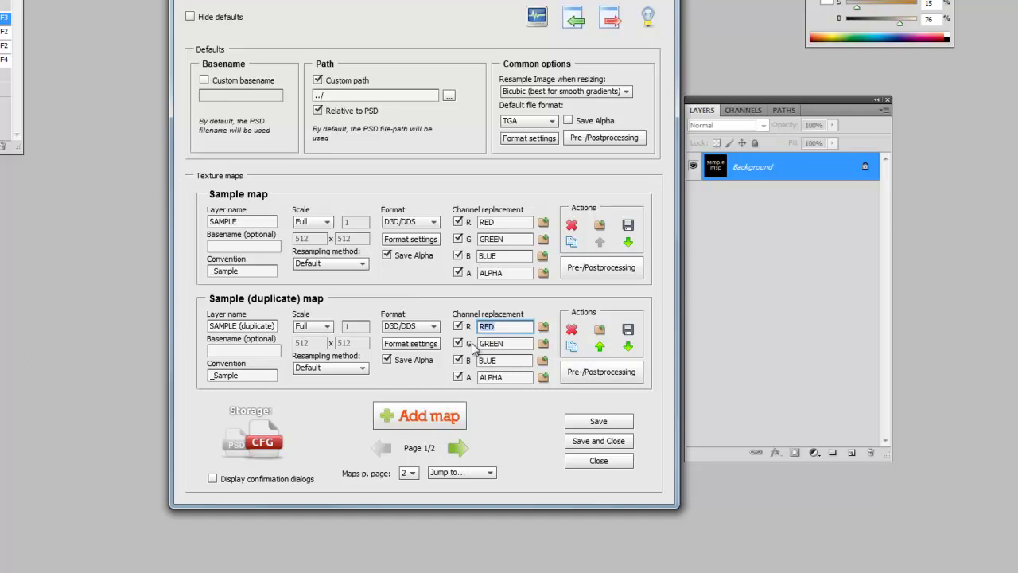
{"action": "key", "text": "Tab"}
{"action": "key", "text": "Tab"}
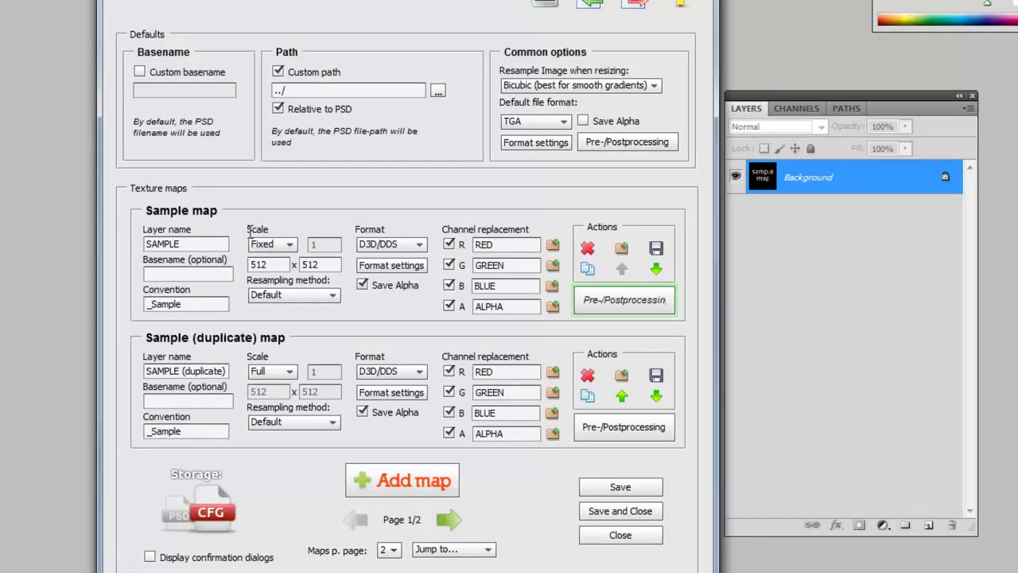
Set the Sample map to Fixed 512 x 512 scaling, leaving the duplicate's resampling at Default.
{"action": "left_click", "coordinate": [289, 245]}
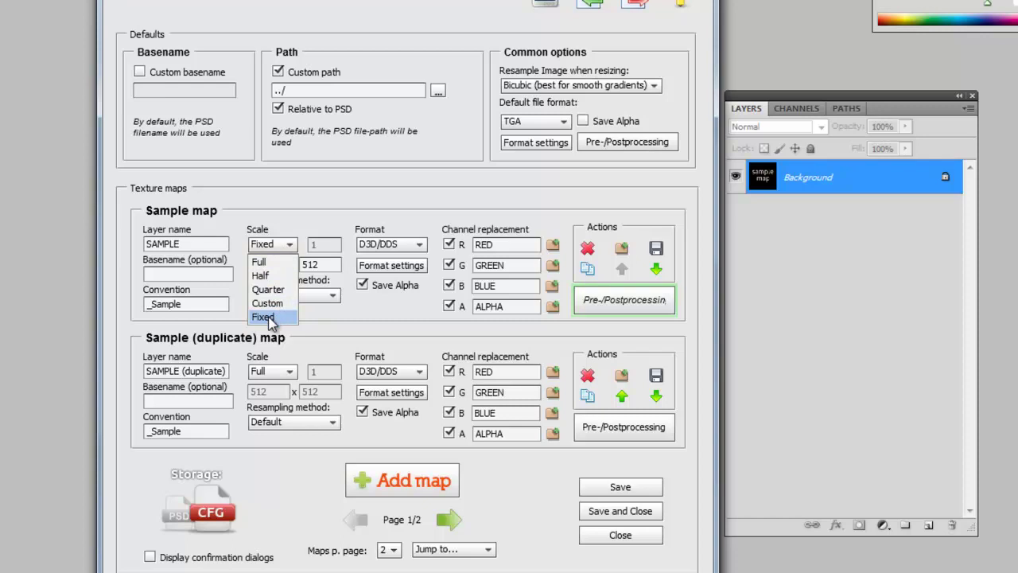
{"action": "left_click", "coordinate": [271, 317]}
{"action": "double_click", "coordinate": [273, 266]}
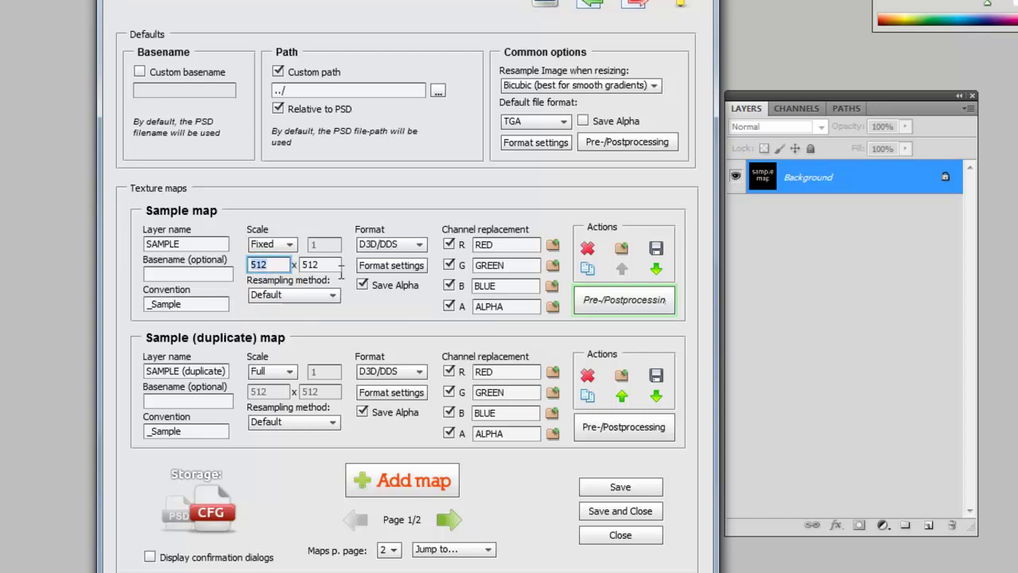
{"action": "key", "text": "Tab"}
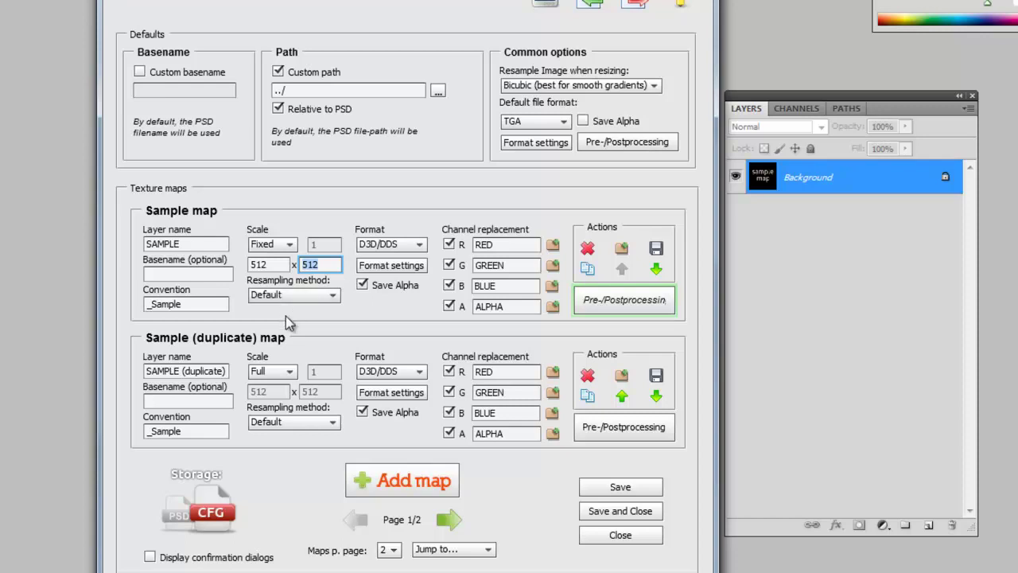
{"action": "left_click", "coordinate": [318, 432]}
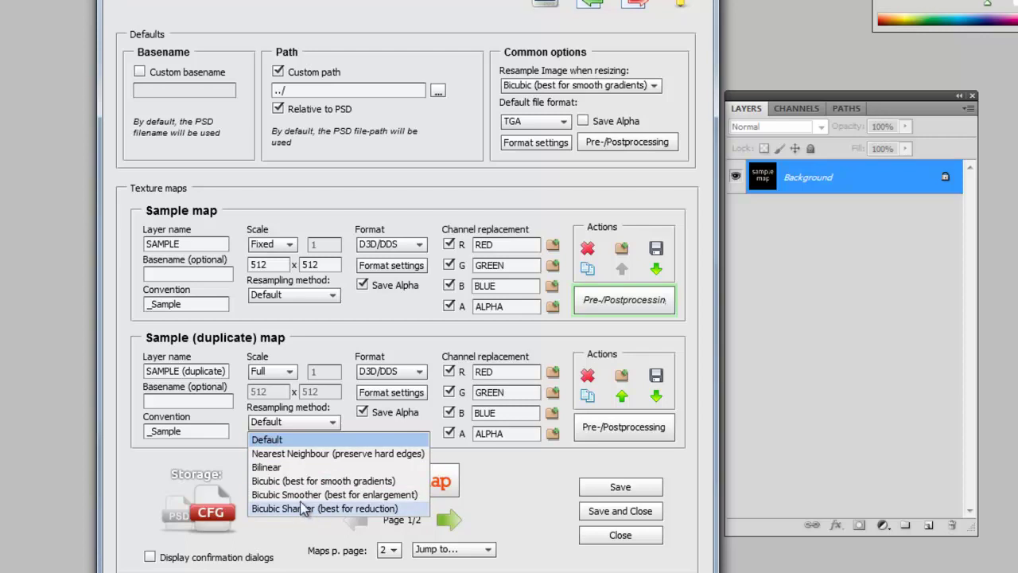
{"action": "left_click", "coordinate": [317, 342]}
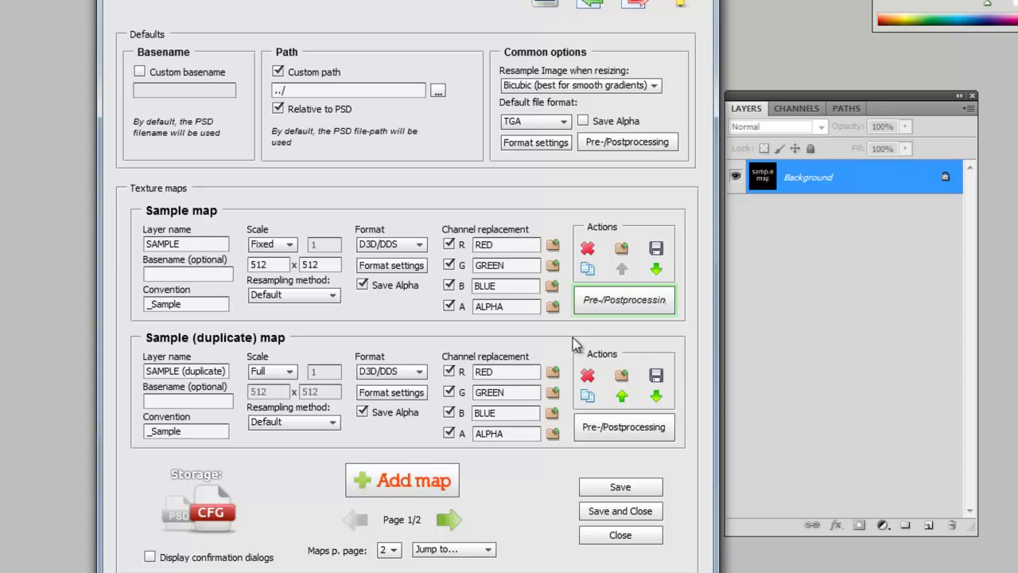
Open the Sample map's pre- and postprocessing options.
{"action": "left_click", "coordinate": [608, 307]}
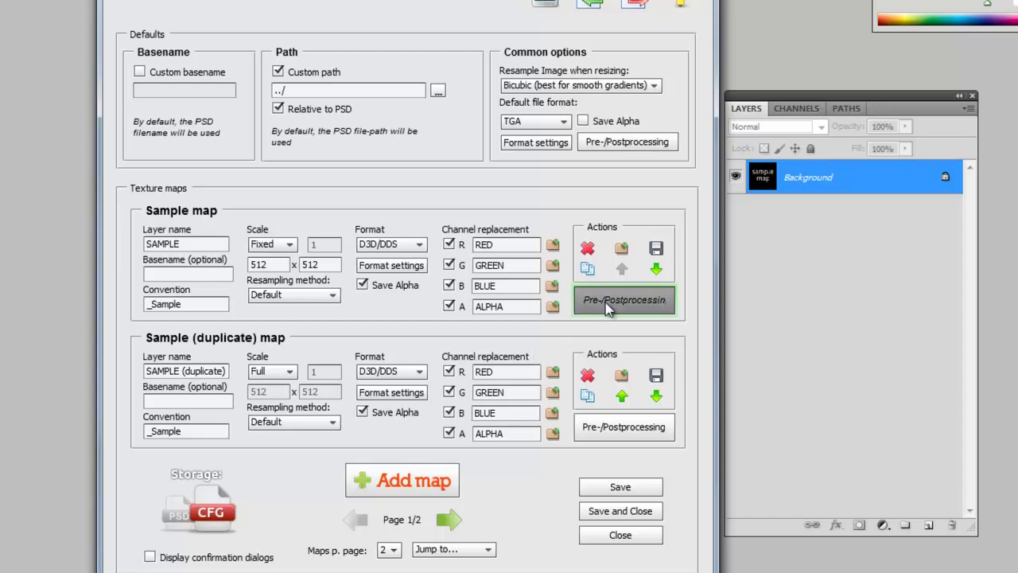